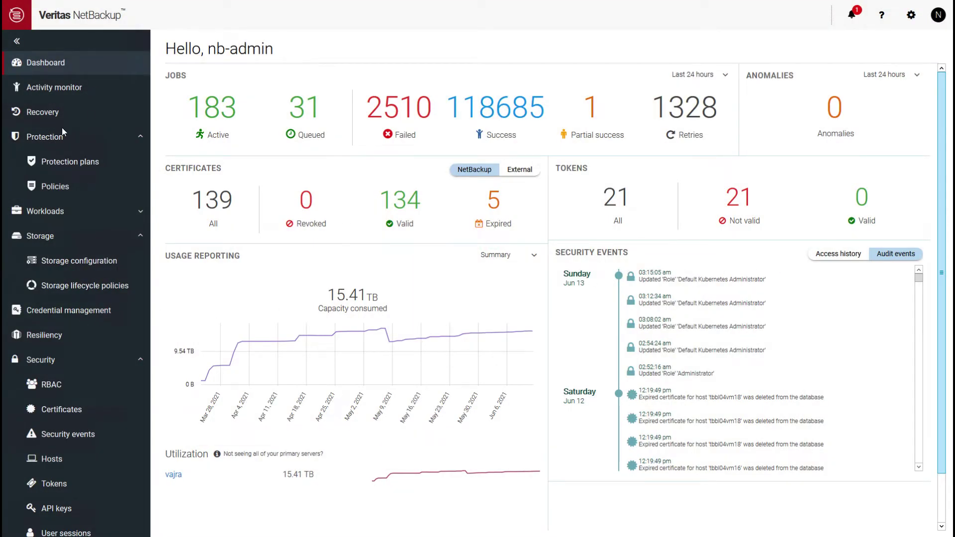
# Open the RBAC page under Security to list the roles.
pyautogui.click(49, 386)
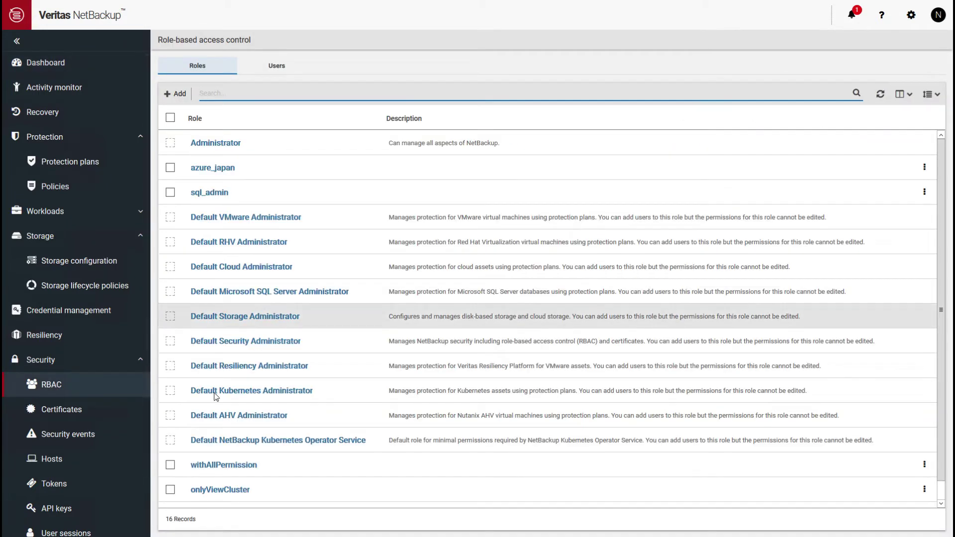
# Add user k8s-admin to the Default Kubernetes Administrator role, then bring up the other window's login page.
pyautogui.click(268, 395)
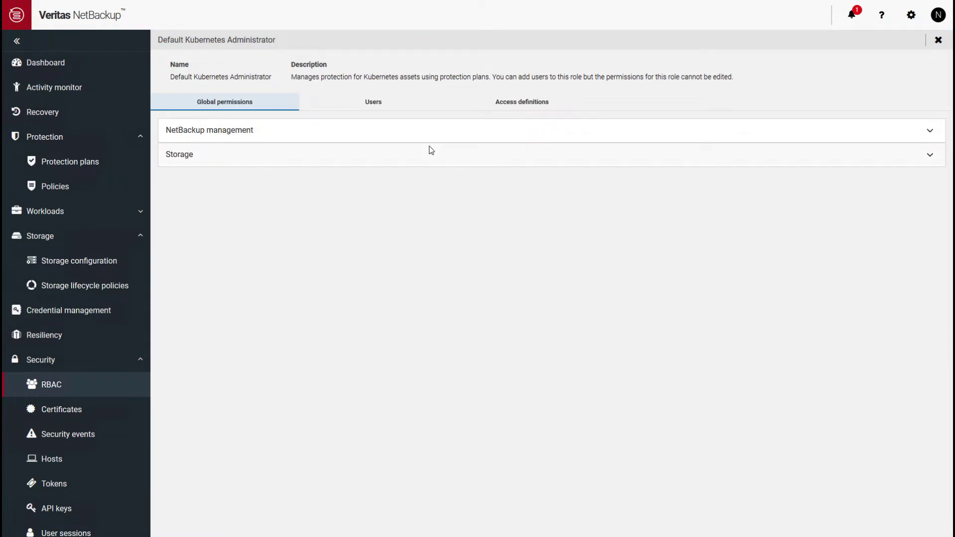
pyautogui.click(390, 106)
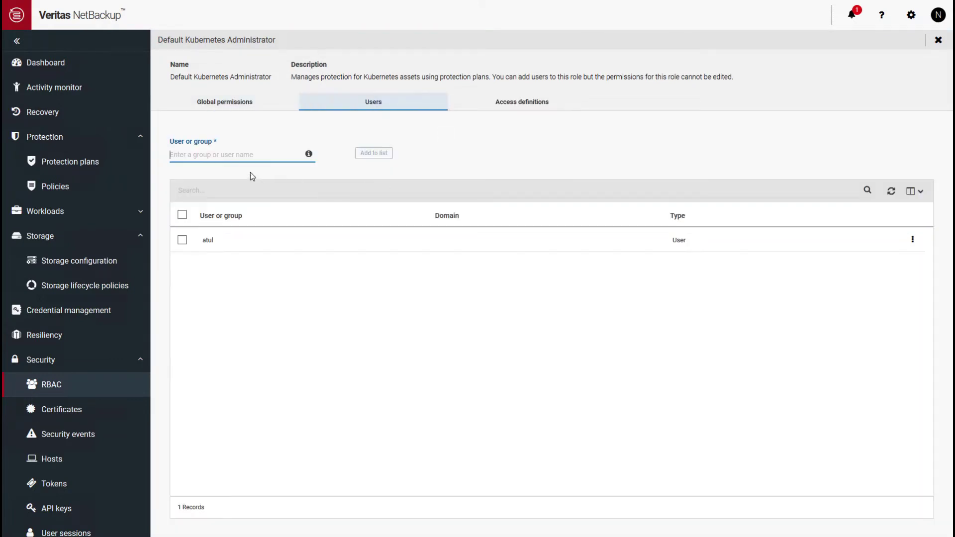
pyautogui.write('k8s-admin')
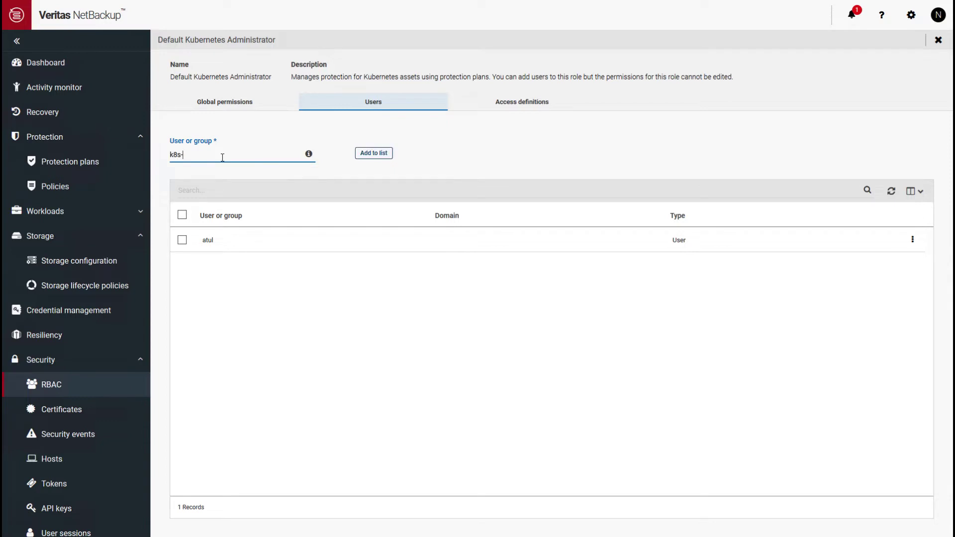
pyautogui.click(382, 156)
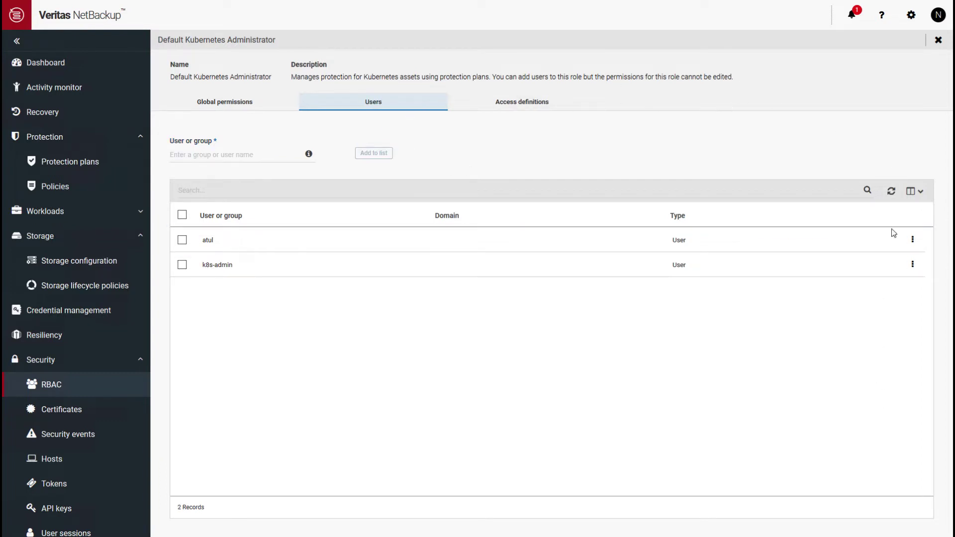
pyautogui.click(938, 40)
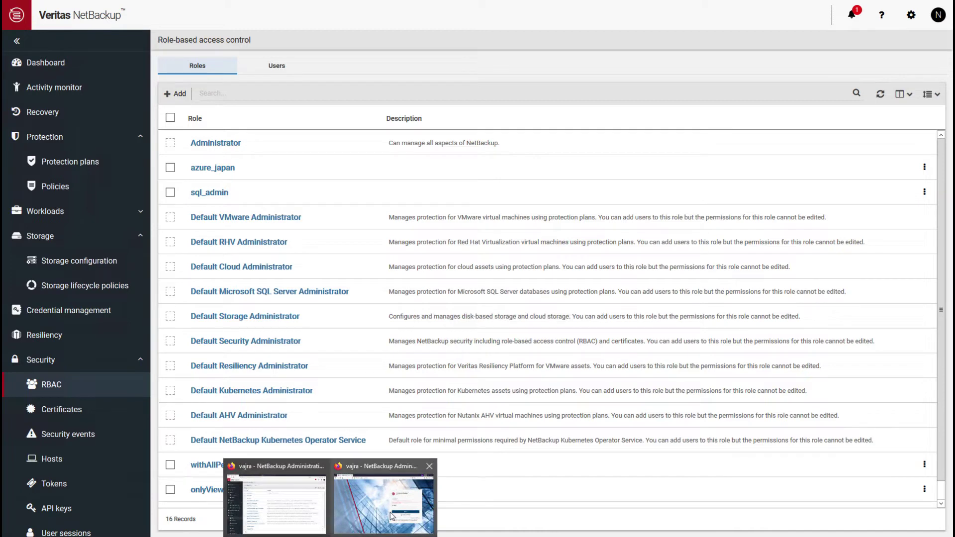
pyautogui.click(383, 497)
# Sign in as the Kubernetes admin, view its namespaces and named credentials, then minimise that window.
pyautogui.write('admin')
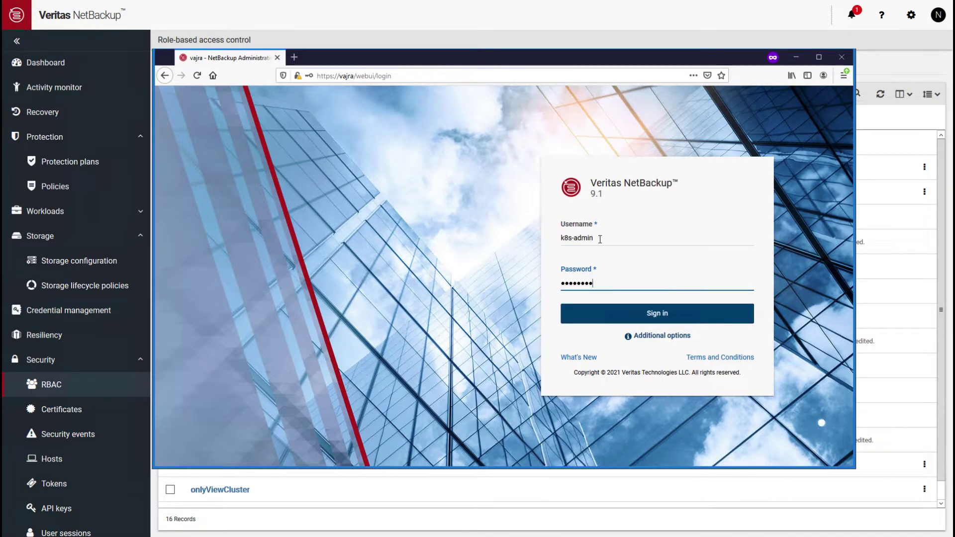
pyautogui.press('Return')
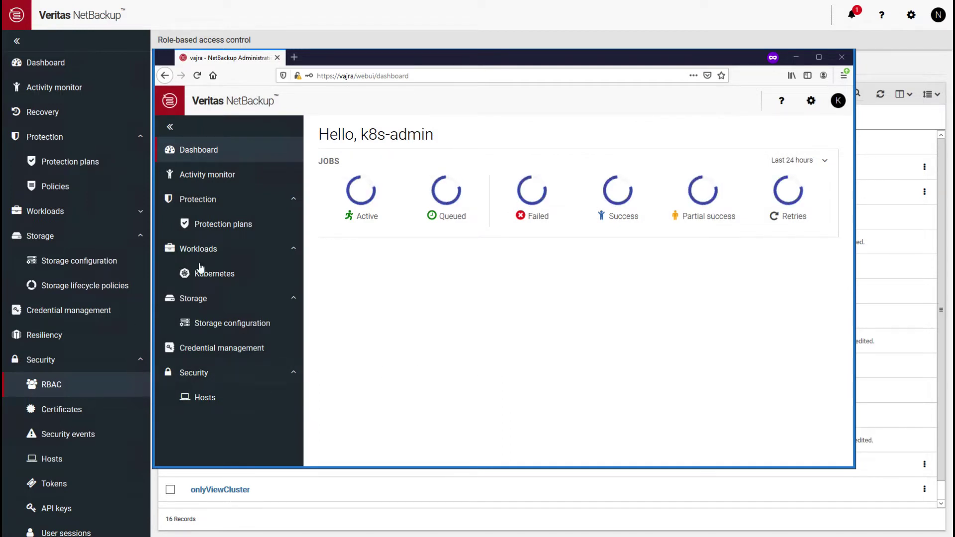
pyautogui.click(197, 275)
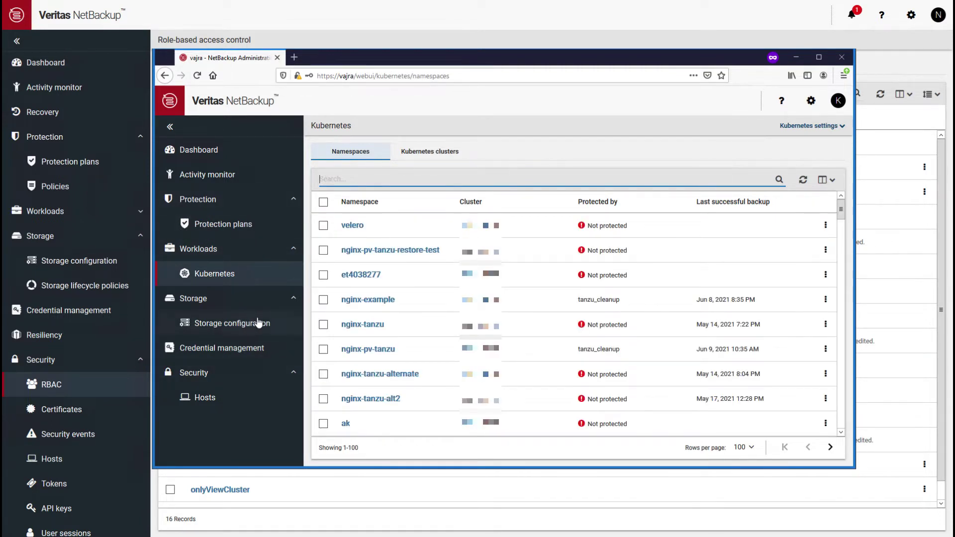
pyautogui.click(268, 350)
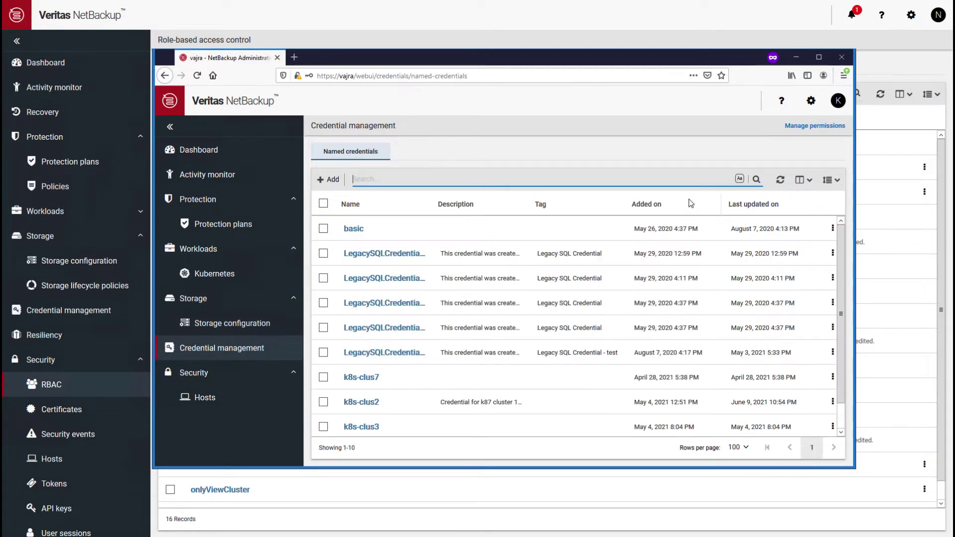
pyautogui.click(798, 58)
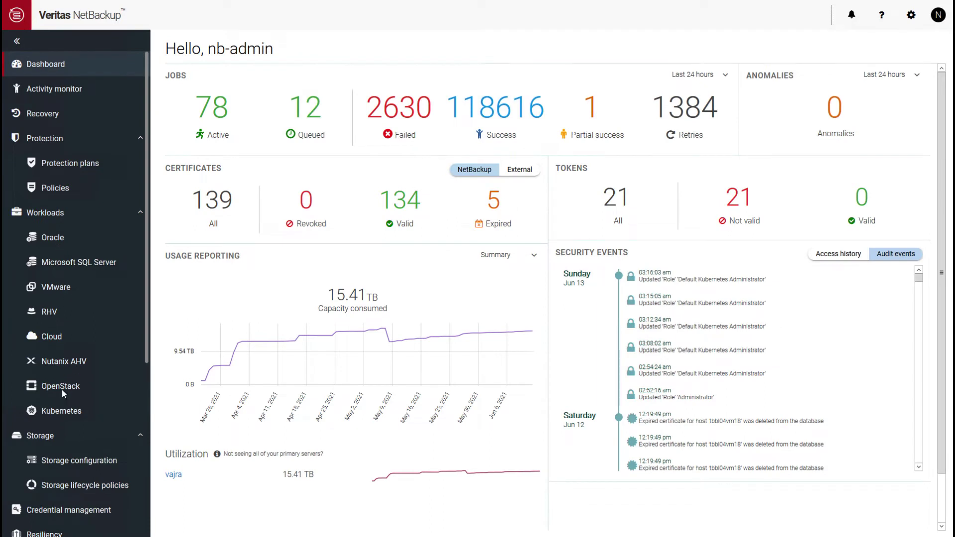
# Add a Kubernetes cluster with the pasted name, port 6443 and controller namespace velero.
pyautogui.click(55, 413)
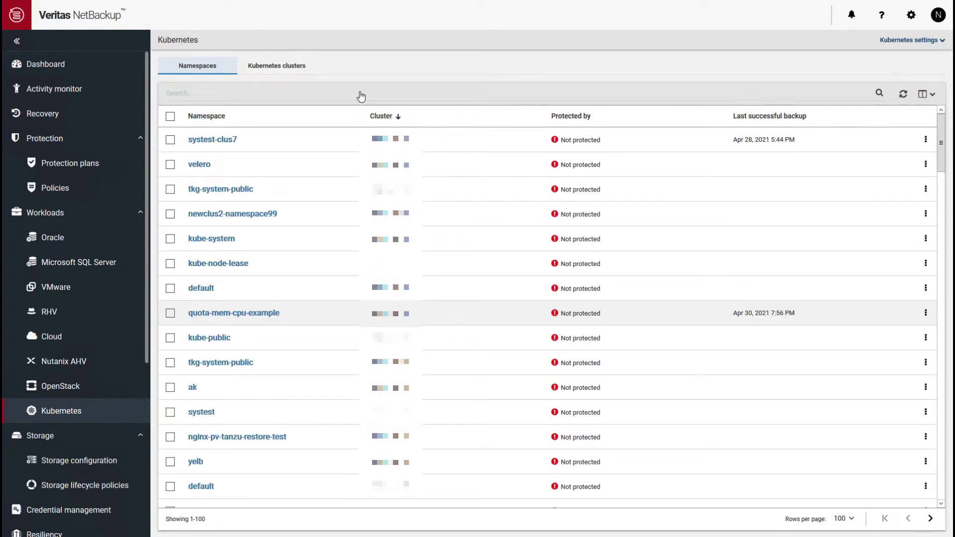
pyautogui.click(277, 67)
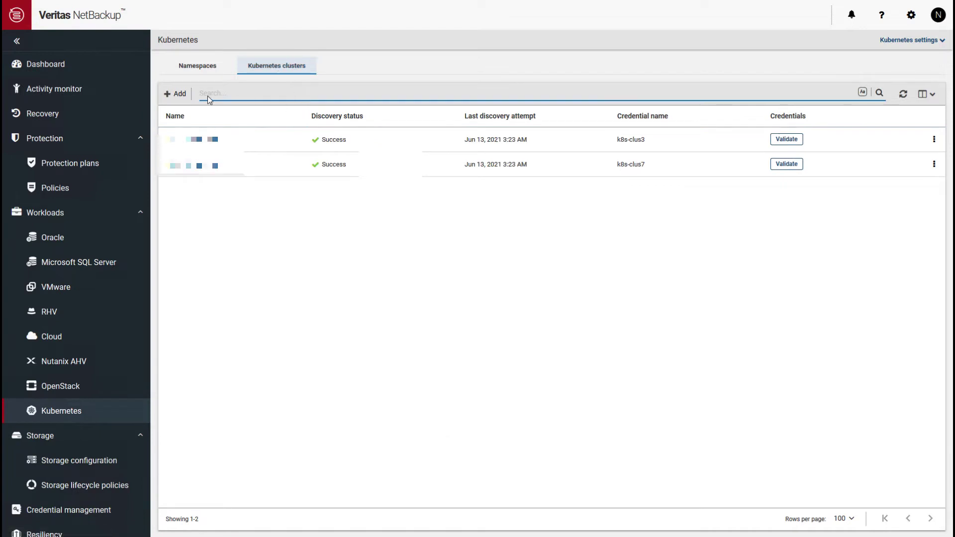
pyautogui.click(176, 94)
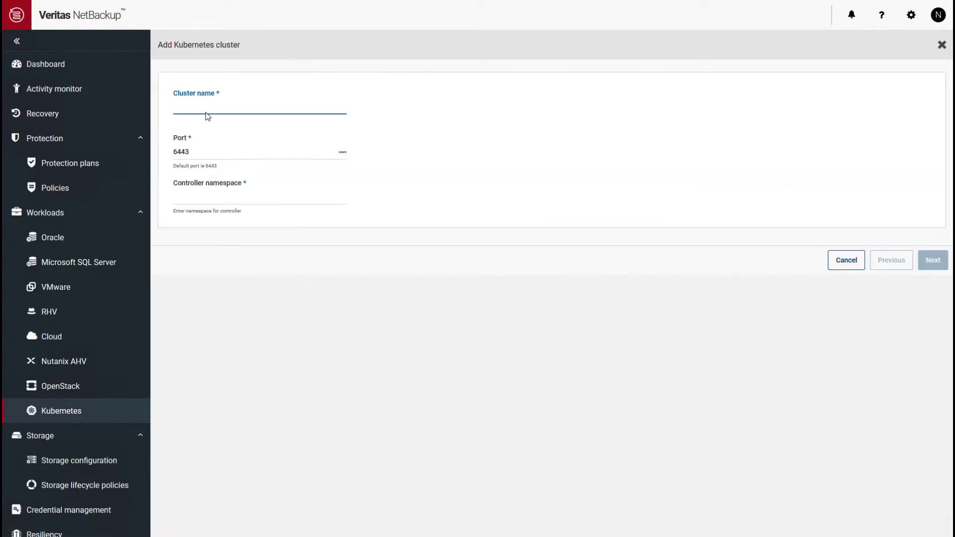
pyautogui.hotkey('ctrl', 'v')
pyautogui.click(197, 198)
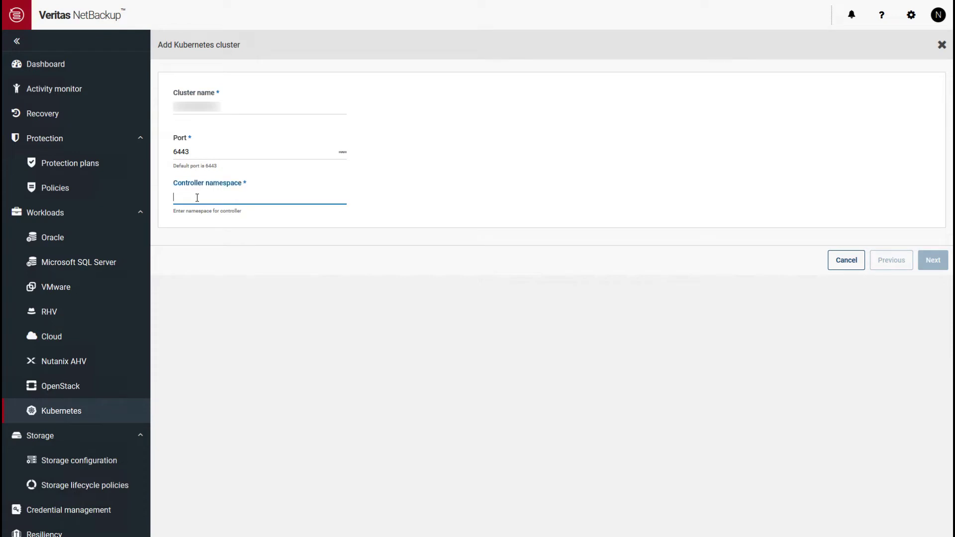
pyautogui.write('velero')
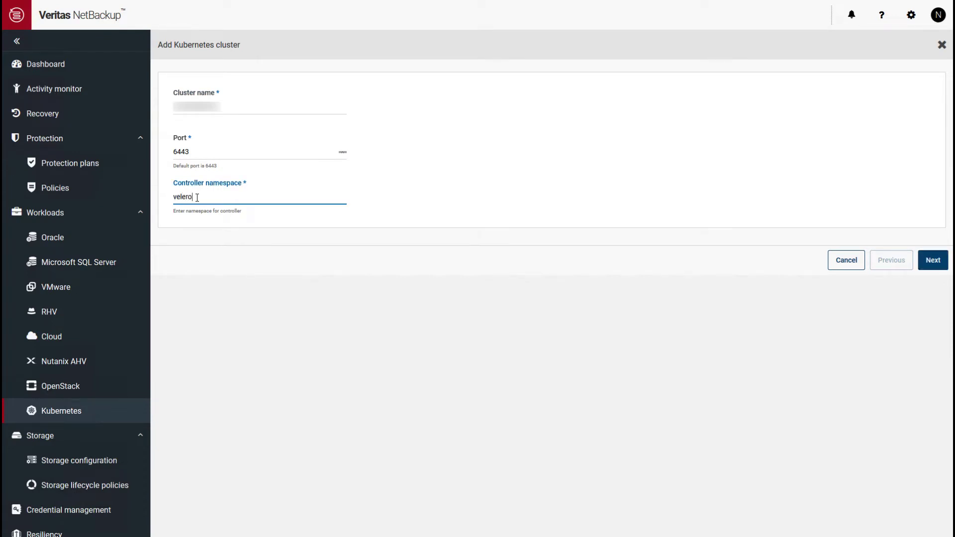
pyautogui.click(933, 261)
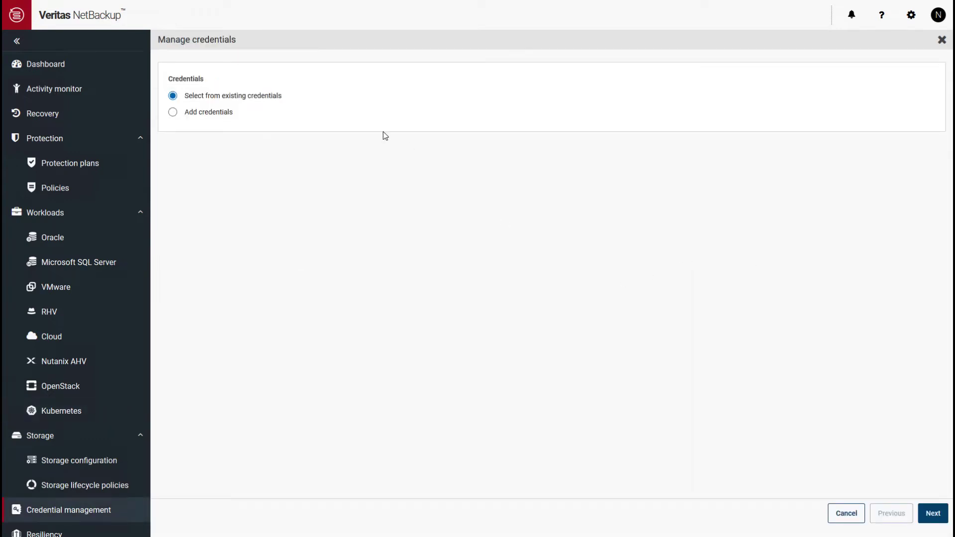
# Assign the existing k8s-clus2 credential to the new cluster and close the validation window.
pyautogui.click(932, 523)
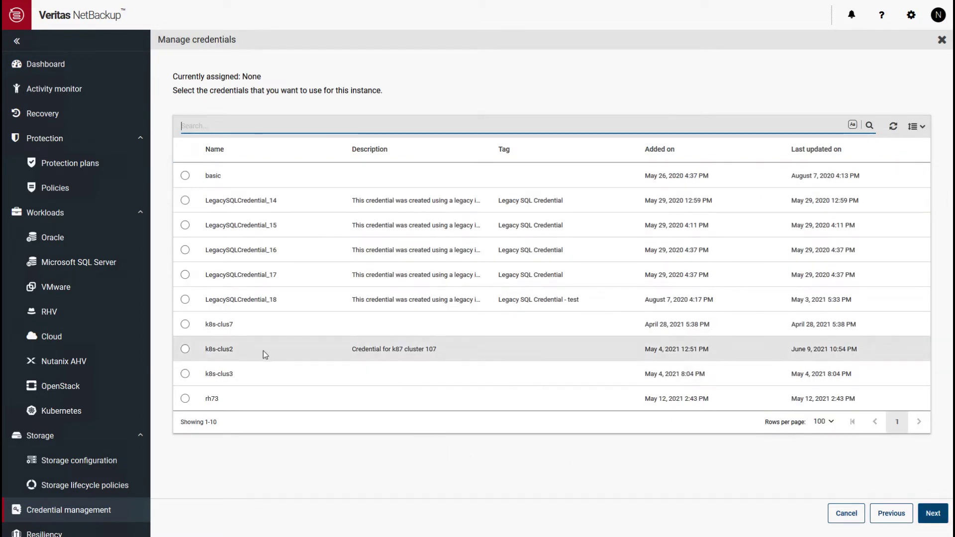
pyautogui.click(185, 349)
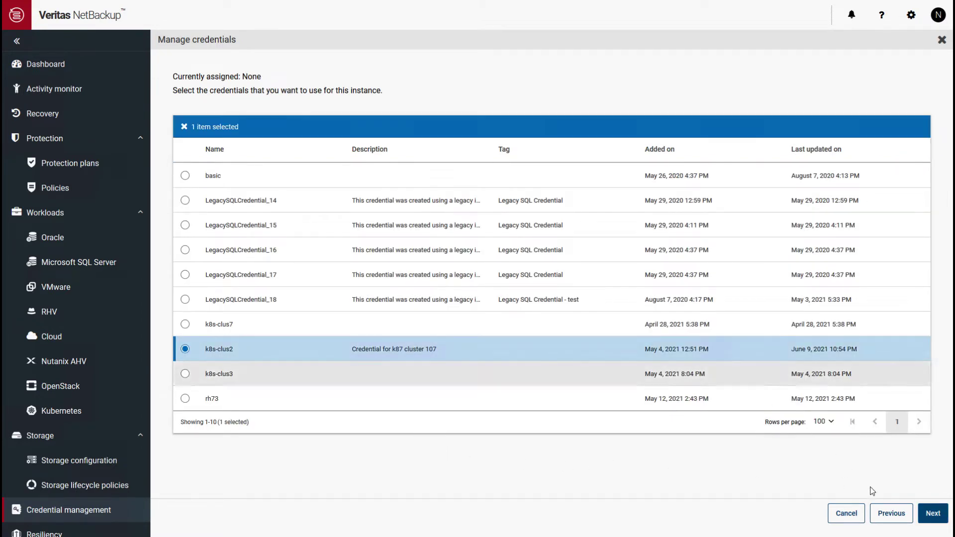
pyautogui.click(931, 515)
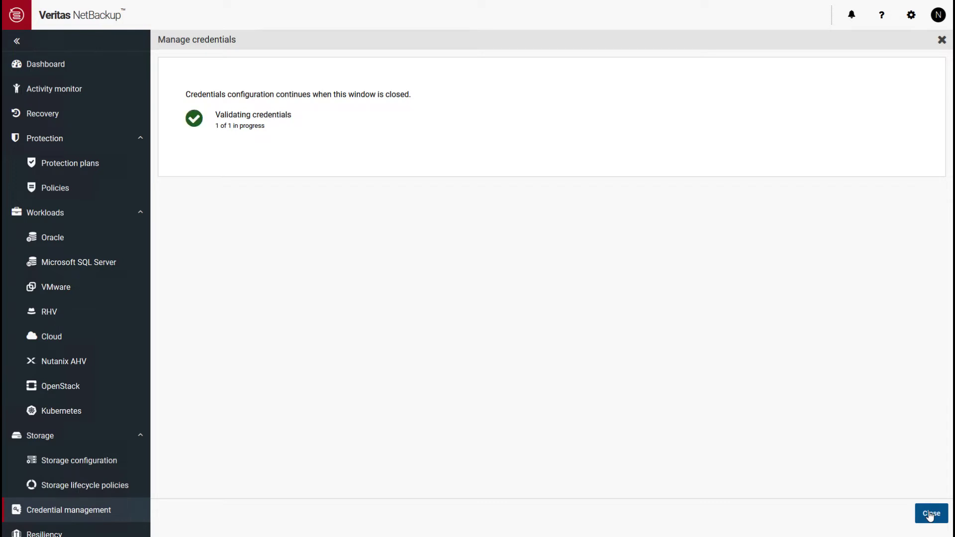
pyautogui.click(930, 518)
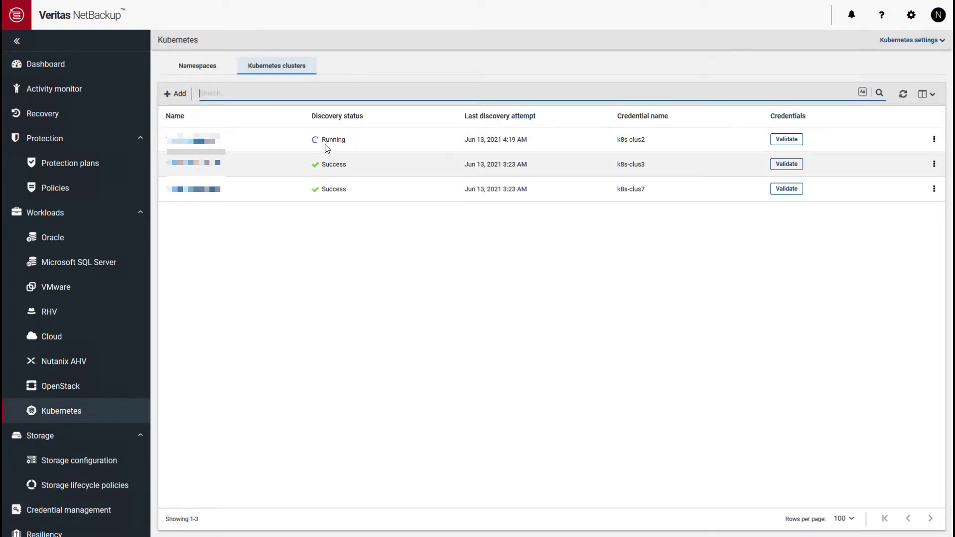
pyautogui.doubleClick(326, 140)
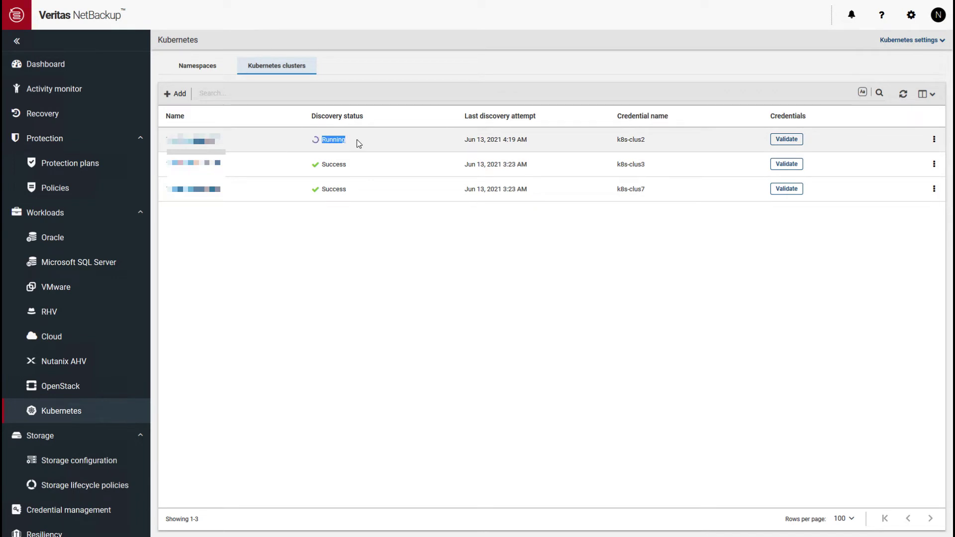
pyautogui.click(346, 227)
pyautogui.click(197, 141)
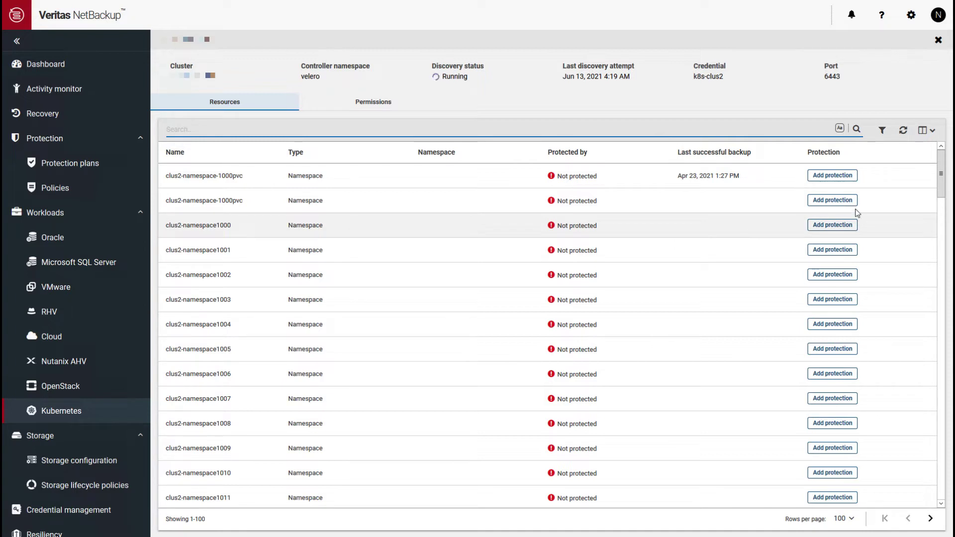
pyautogui.moveTo(940, 176); pyautogui.dragTo(920, 356)
pyautogui.scroll(-20, 917, 352)
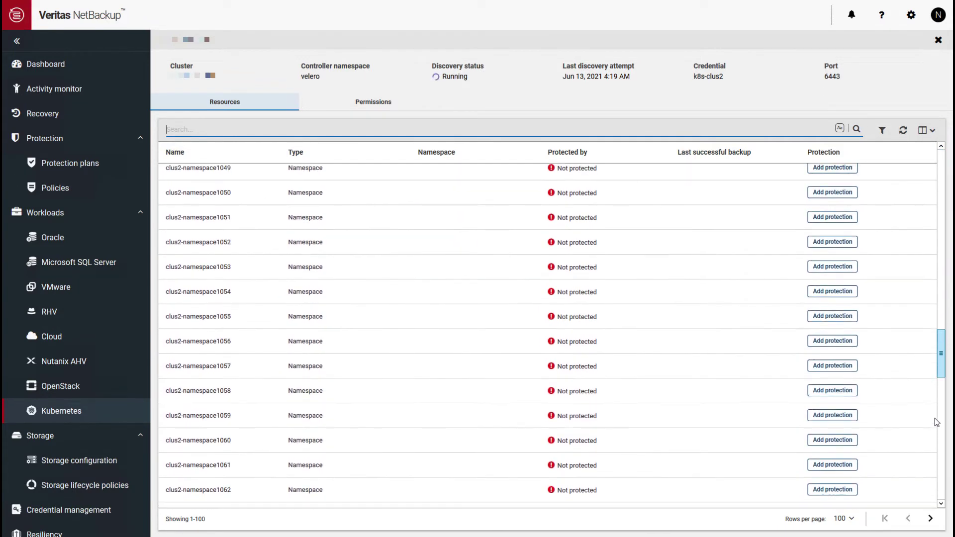
pyautogui.scroll(20, 944, 415)
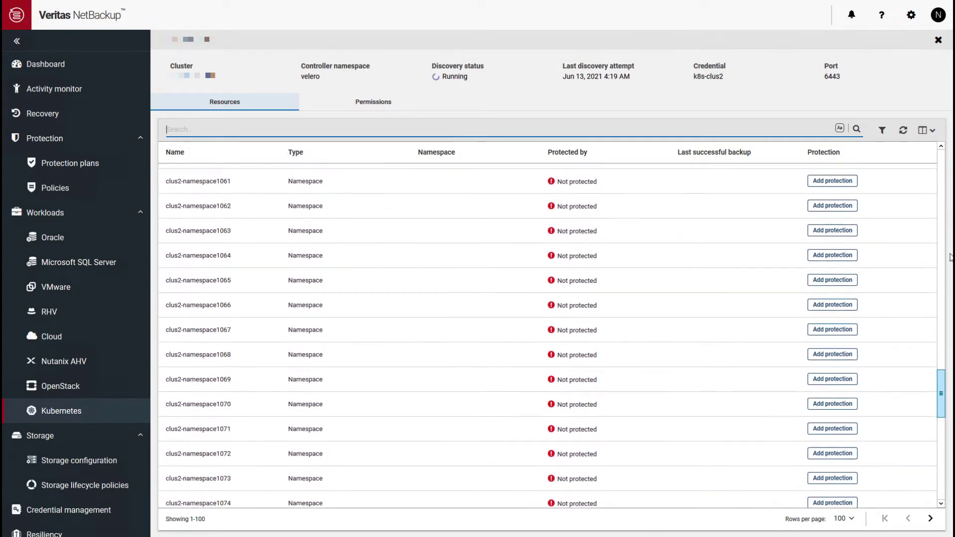
pyautogui.click(211, 132)
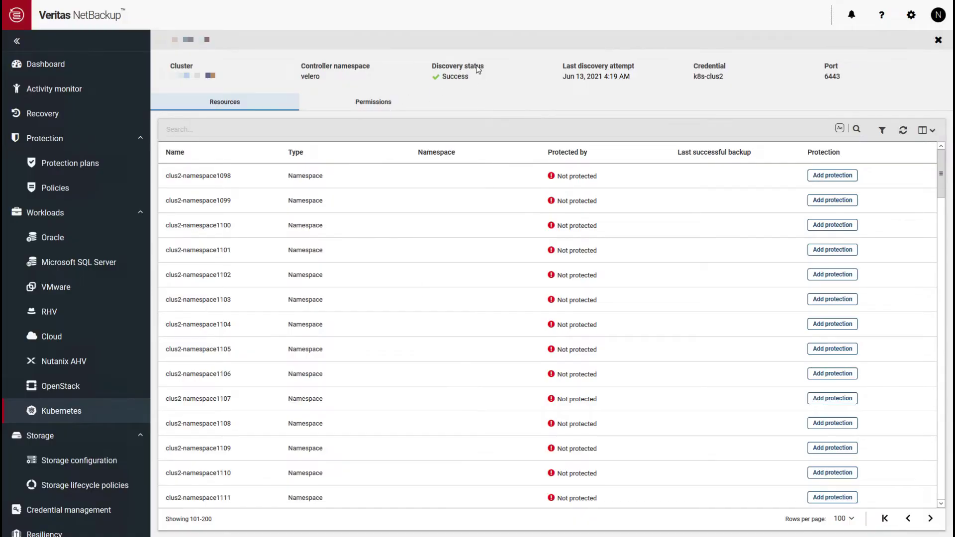
pyautogui.click(938, 40)
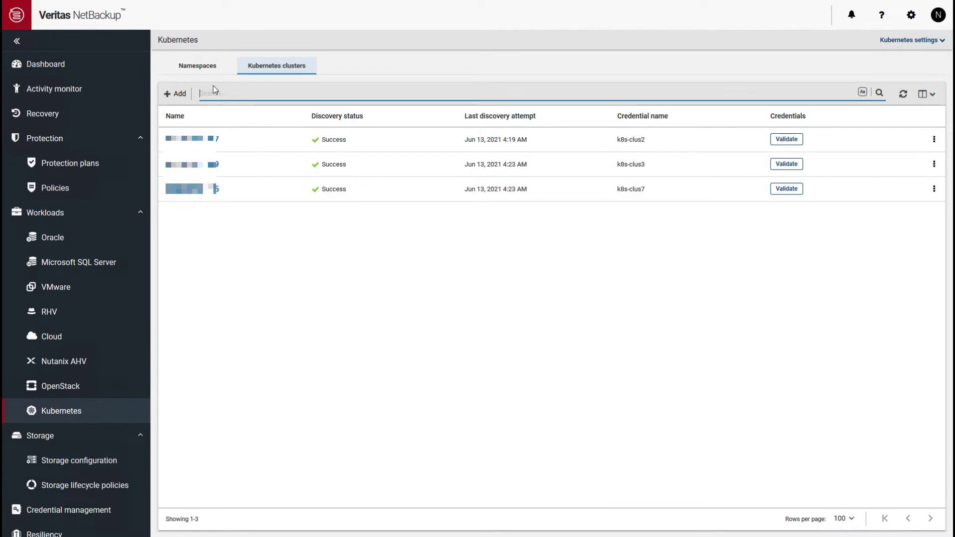
# Filter namespaces by 'tanzu' and review the seven resources of nginx-pv-tanzu.
pyautogui.click(202, 67)
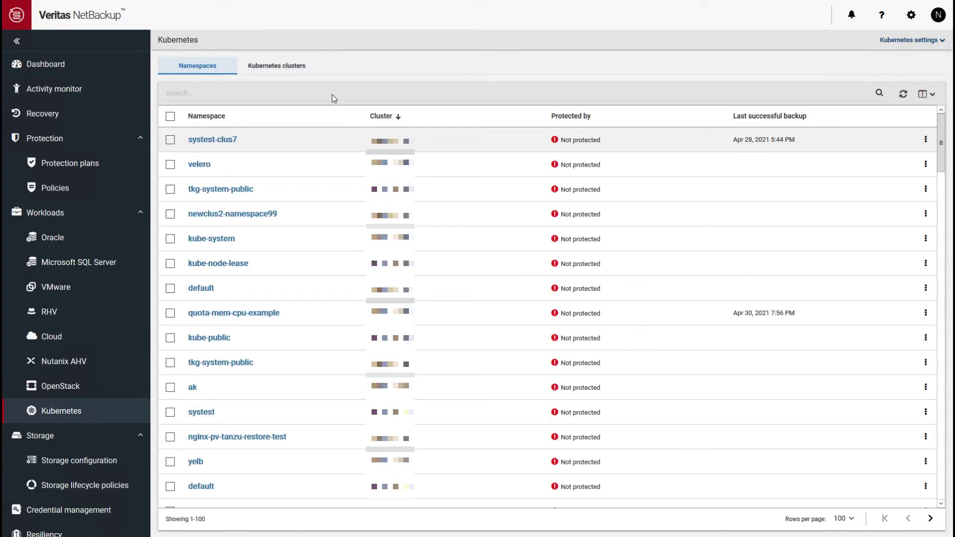
pyautogui.click(333, 94)
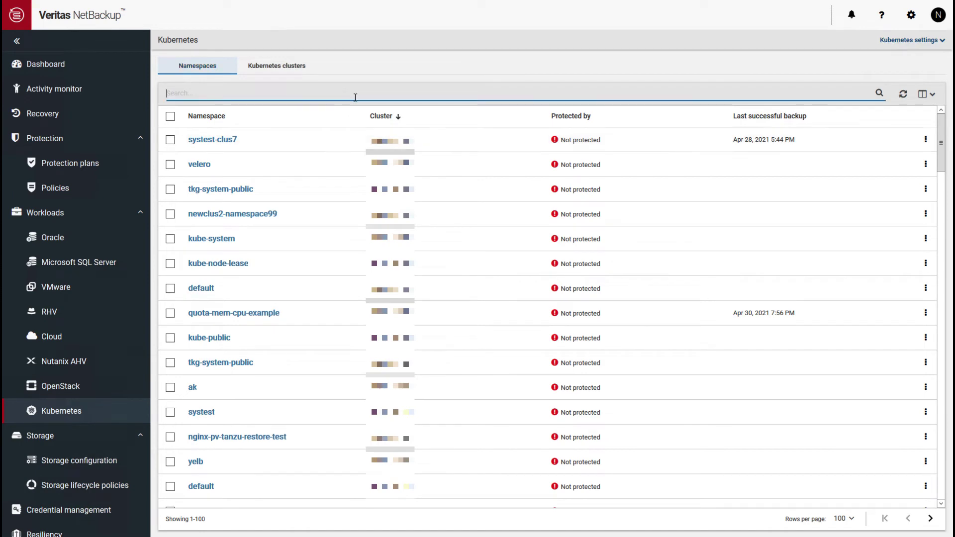
pyautogui.write('tanzu')
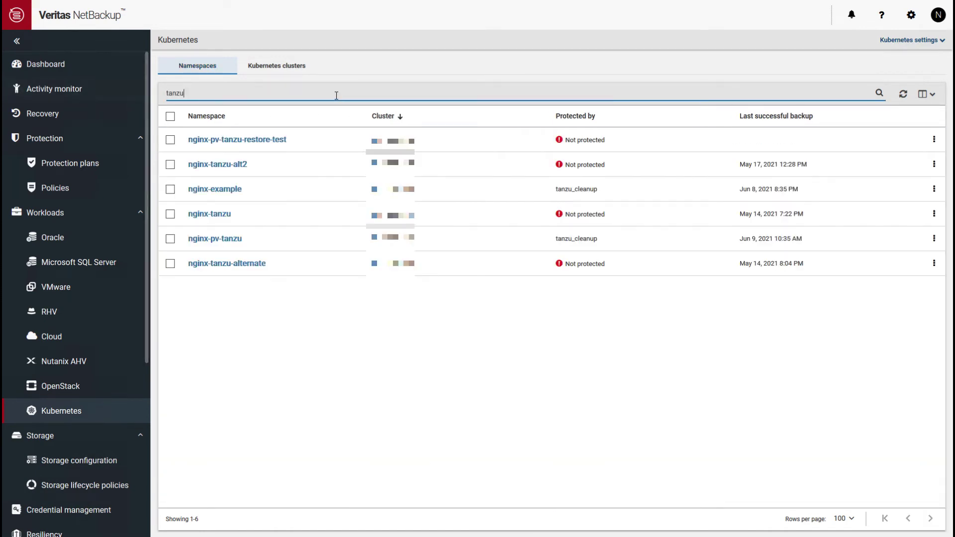
pyautogui.click(401, 336)
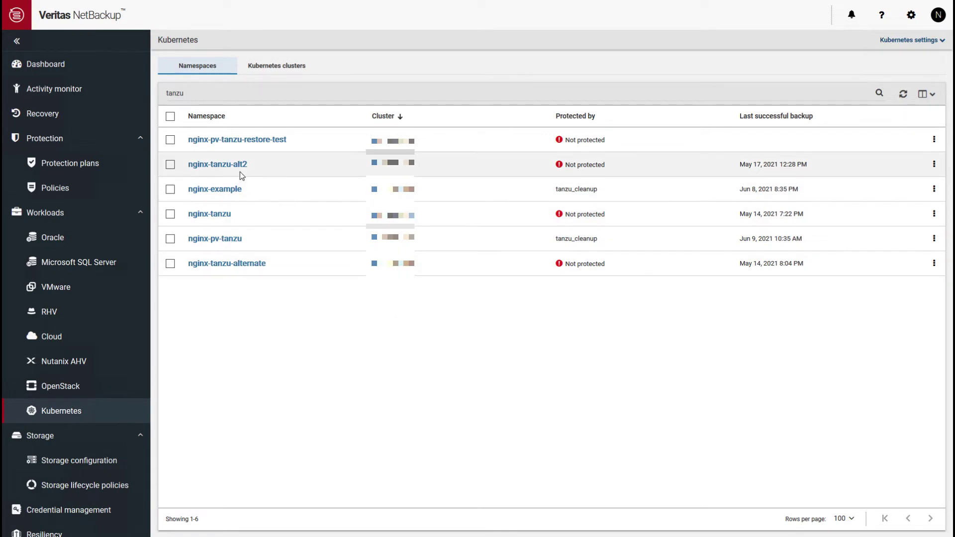
pyautogui.click(221, 241)
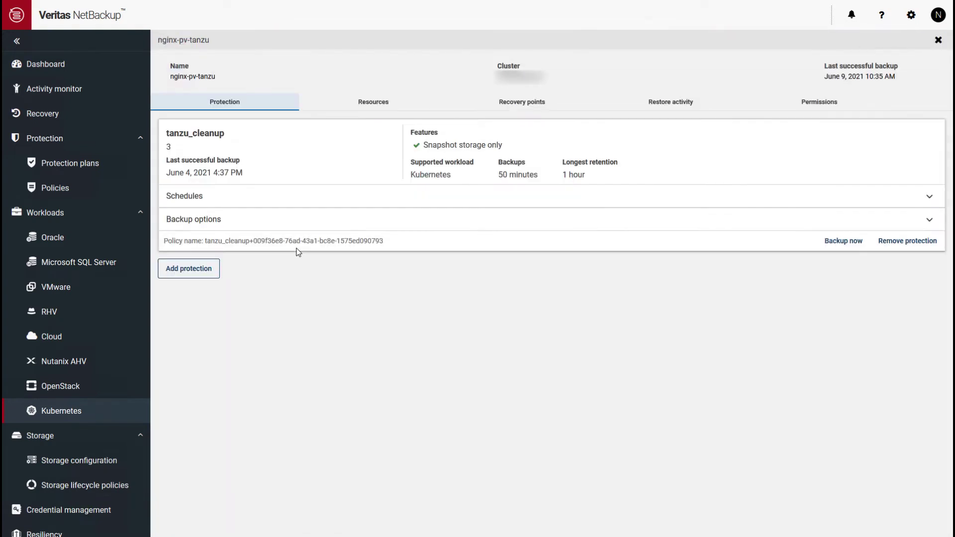
pyautogui.click(374, 105)
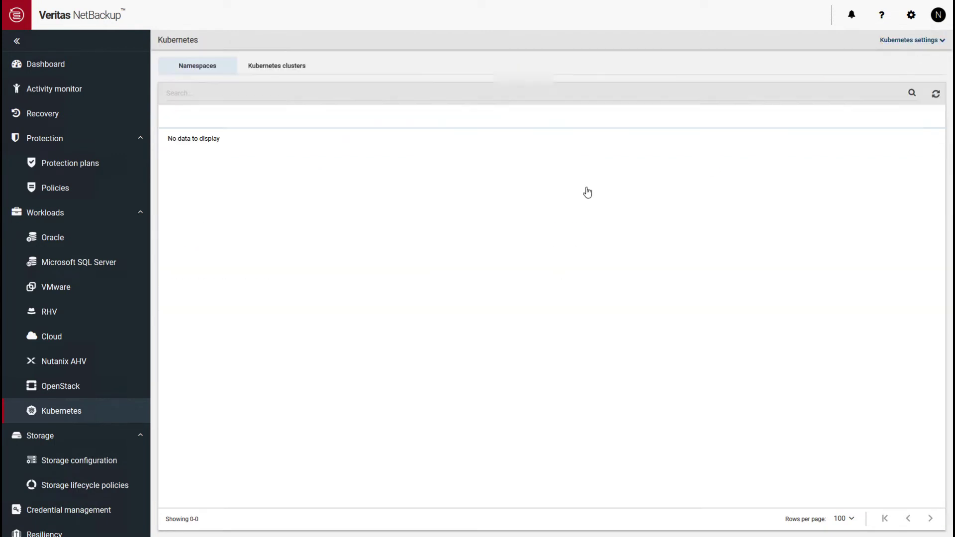
# Run a one-time backup of nginx-tanzu-alternate using the test_tanzu protection plan.
pyautogui.click(237, 92)
pyautogui.write('tanzu')
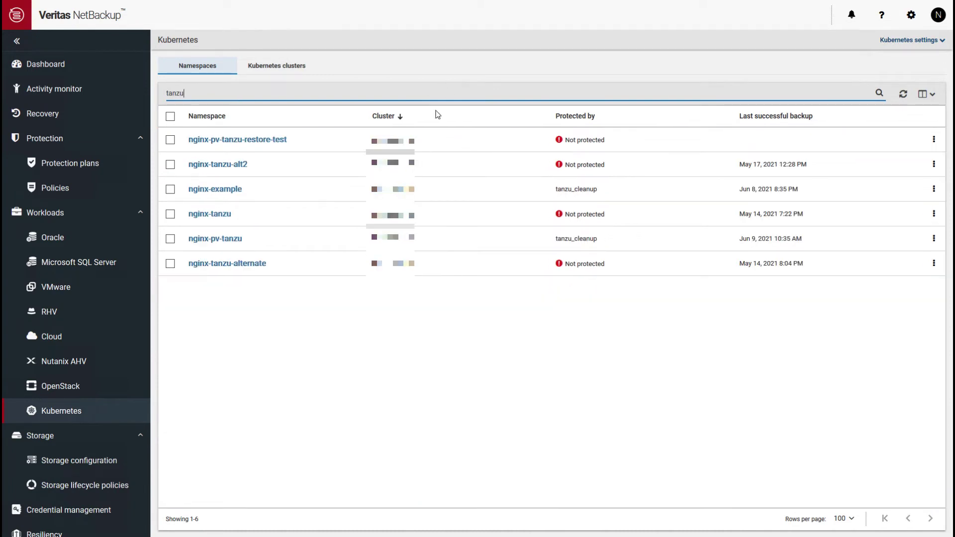
pyautogui.click(308, 298)
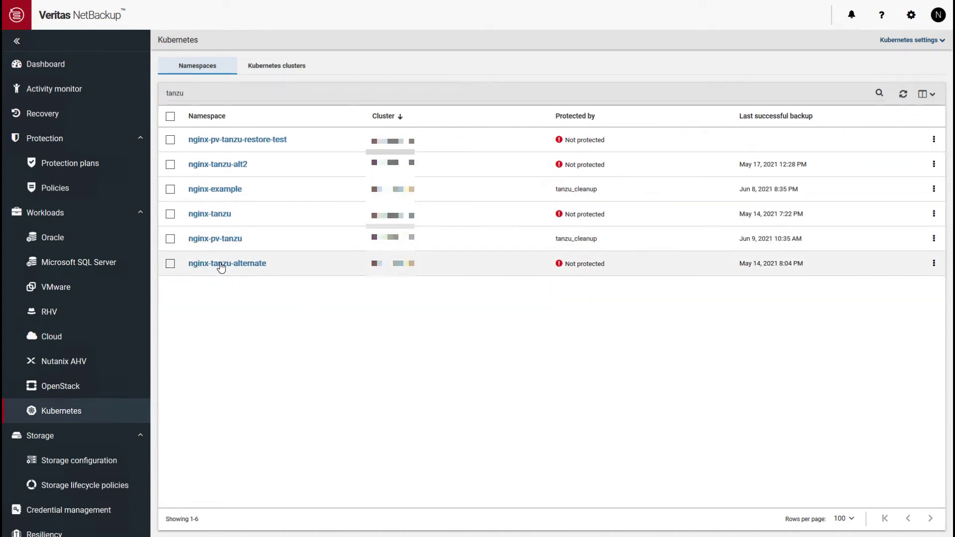
pyautogui.click(170, 264)
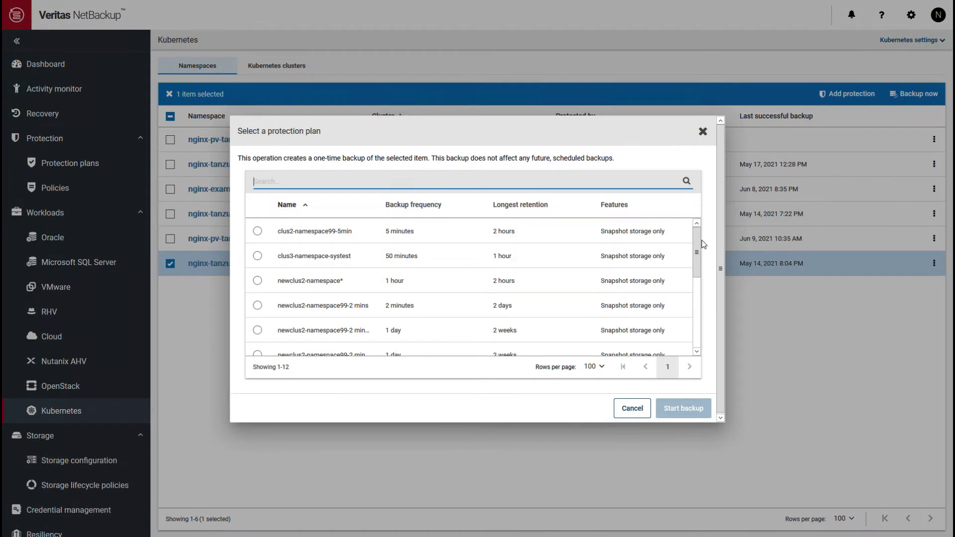
pyautogui.moveTo(699, 277); pyautogui.dragTo(700, 373)
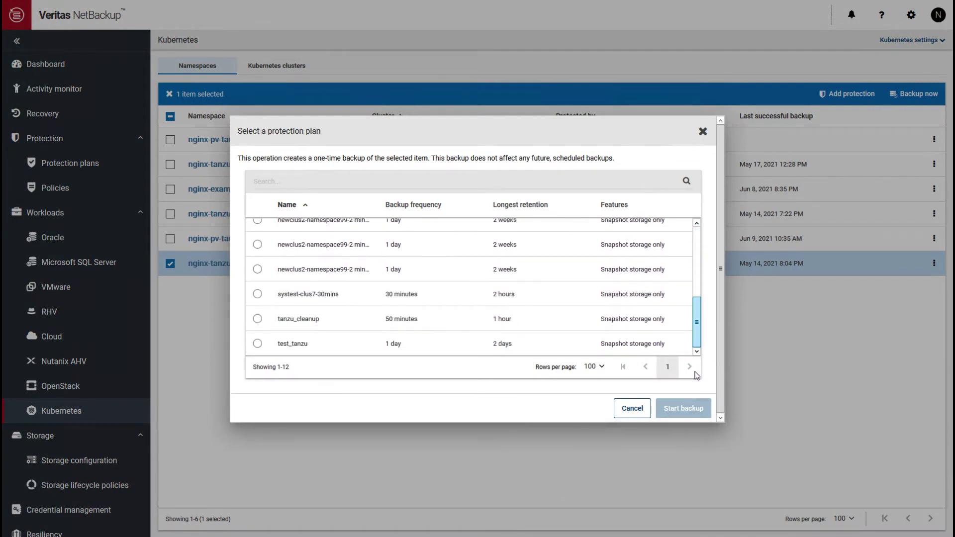
pyautogui.click(258, 344)
pyautogui.click(685, 410)
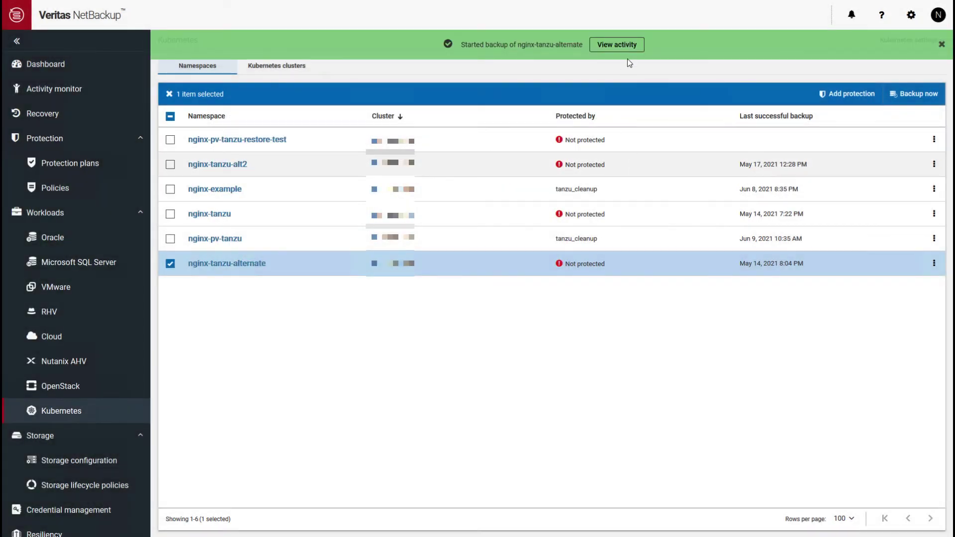
# Check the backup activity, then open nginx-tanzu-alternate's details showing the June 13, 2021 backup.
pyautogui.click(627, 46)
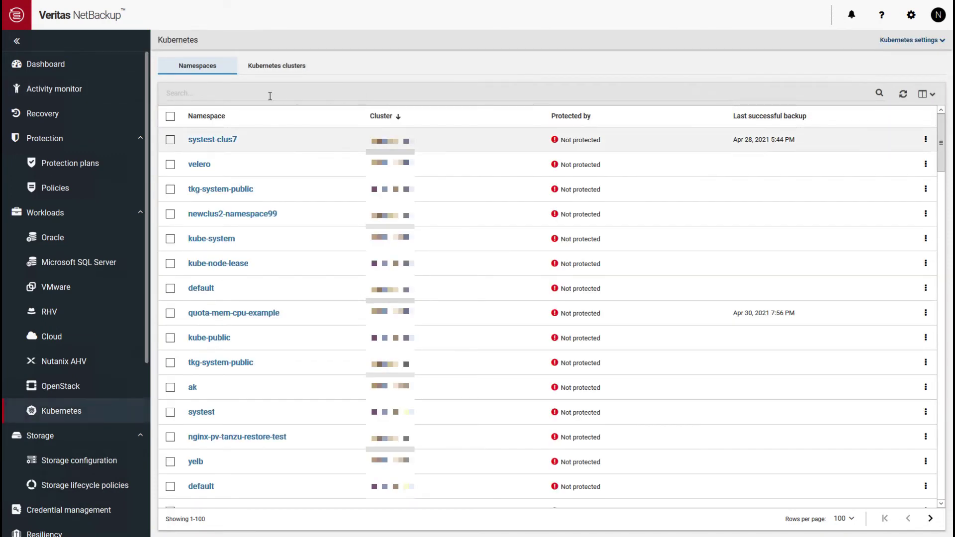
pyautogui.click(227, 96)
pyautogui.write('tanzu')
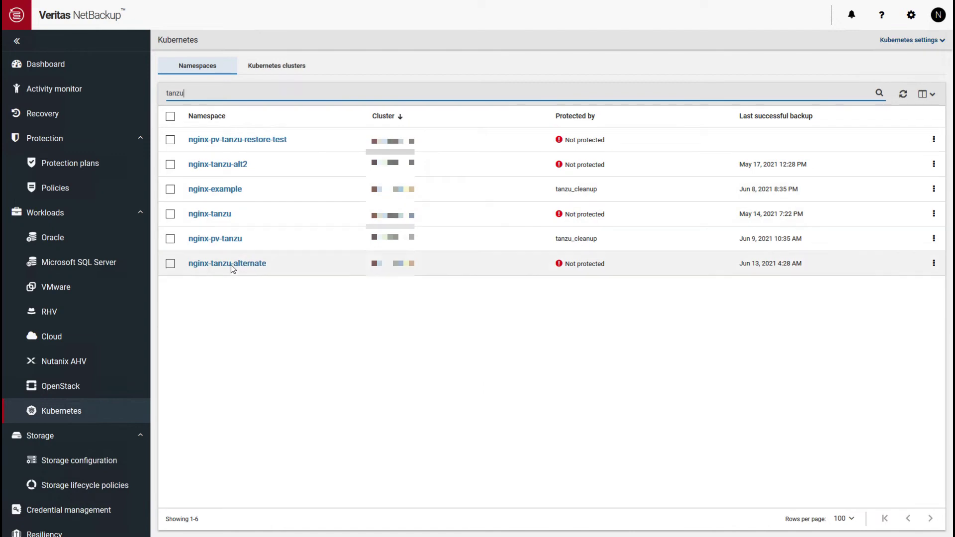
pyautogui.click(392, 242)
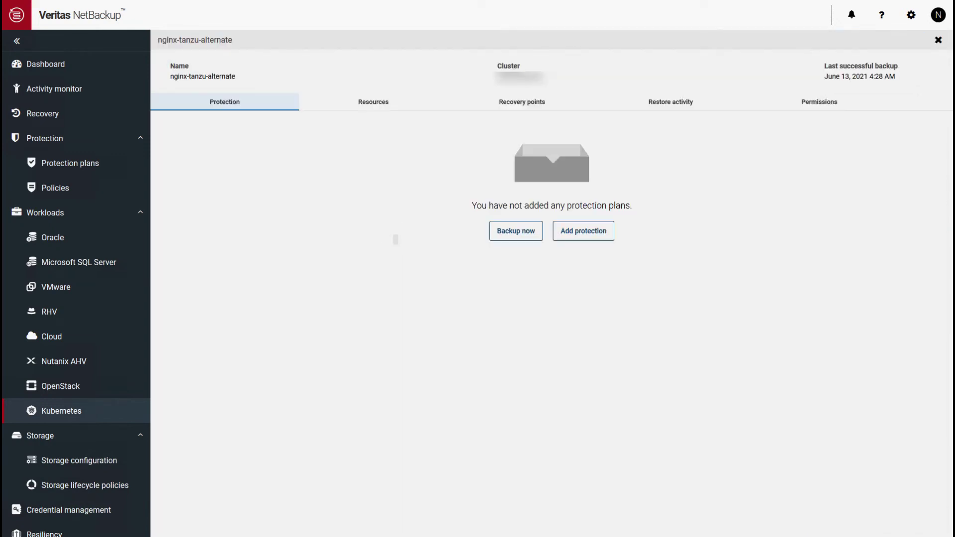
# Review the June 13, 2021 4:28:14 AM recovery point's 10 resources and show its restore options.
pyautogui.click(532, 104)
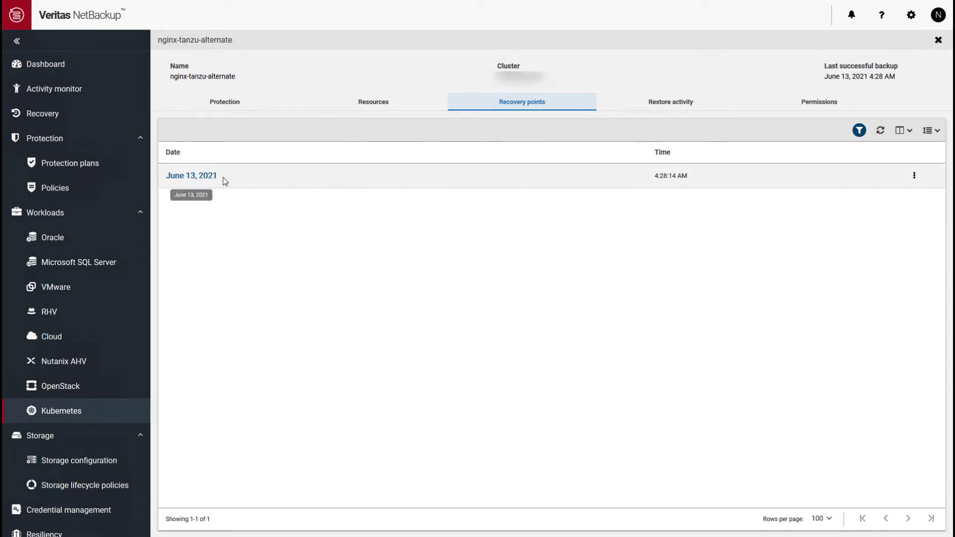
pyautogui.click(200, 178)
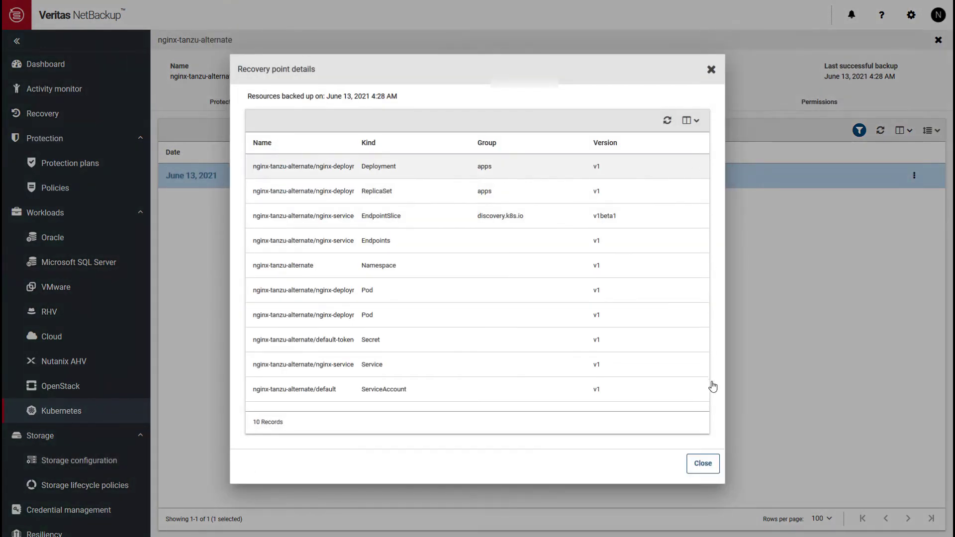
pyautogui.click(712, 466)
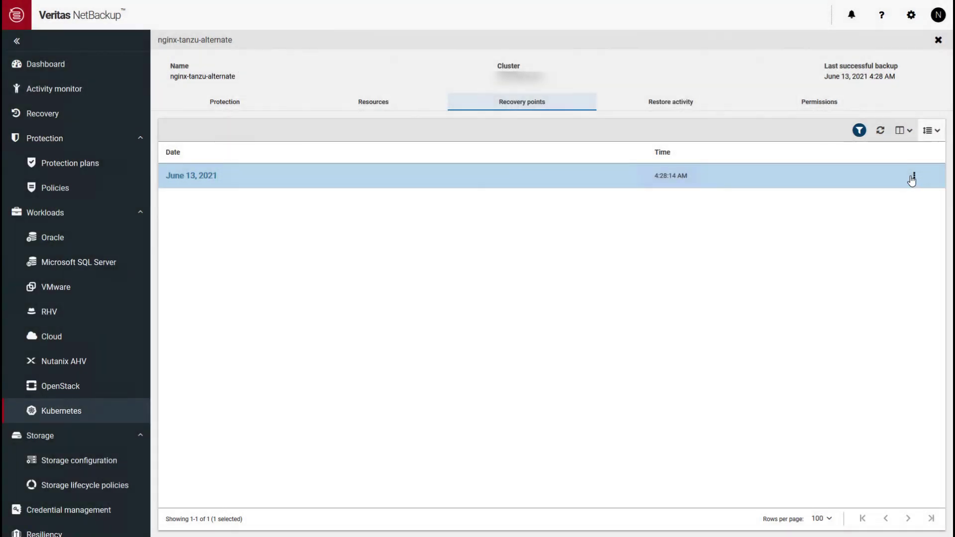
pyautogui.click(913, 177)
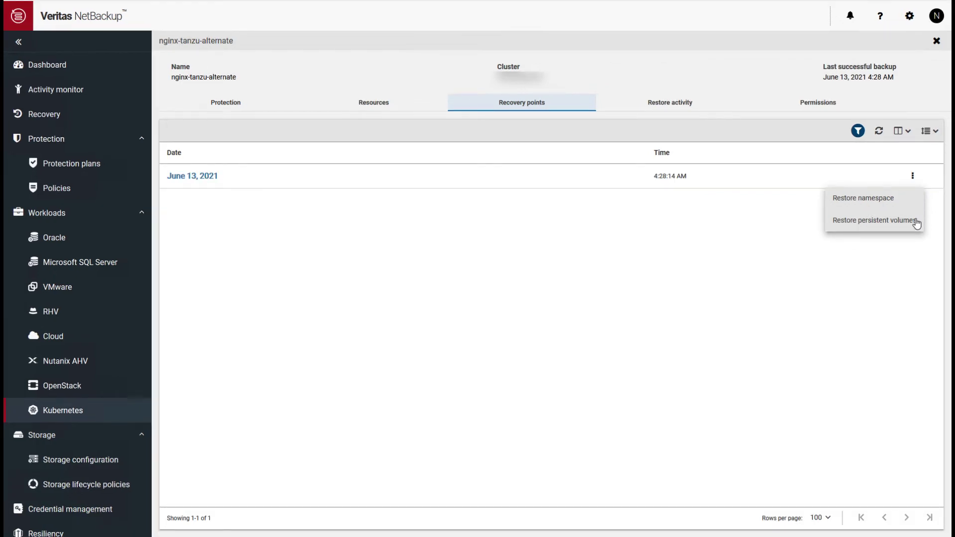
pyautogui.click(917, 223)
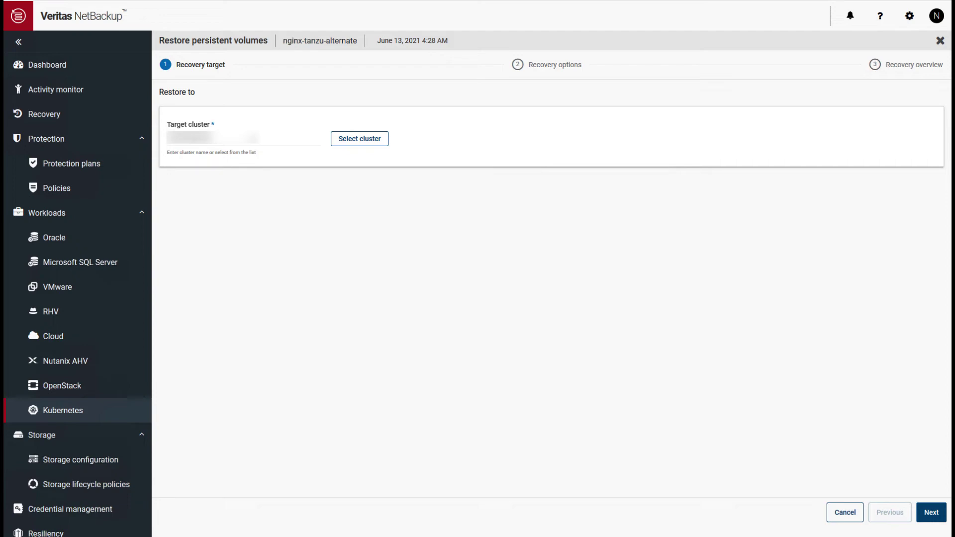
pyautogui.click(351, 143)
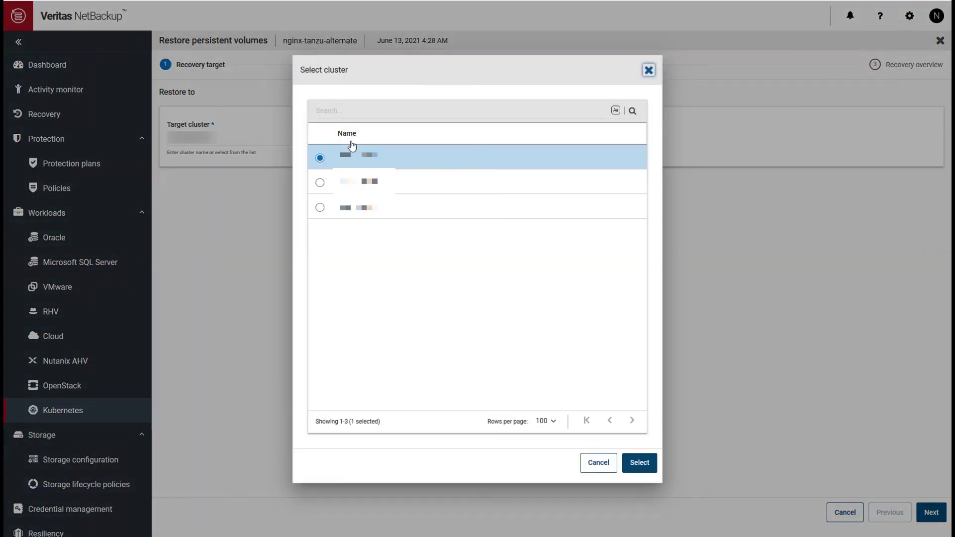
pyautogui.click(643, 465)
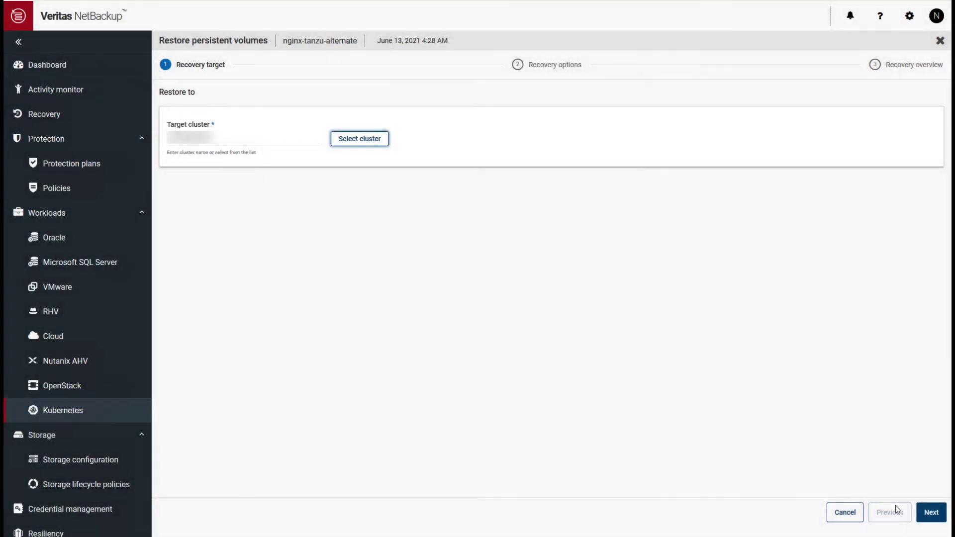
pyautogui.click(929, 512)
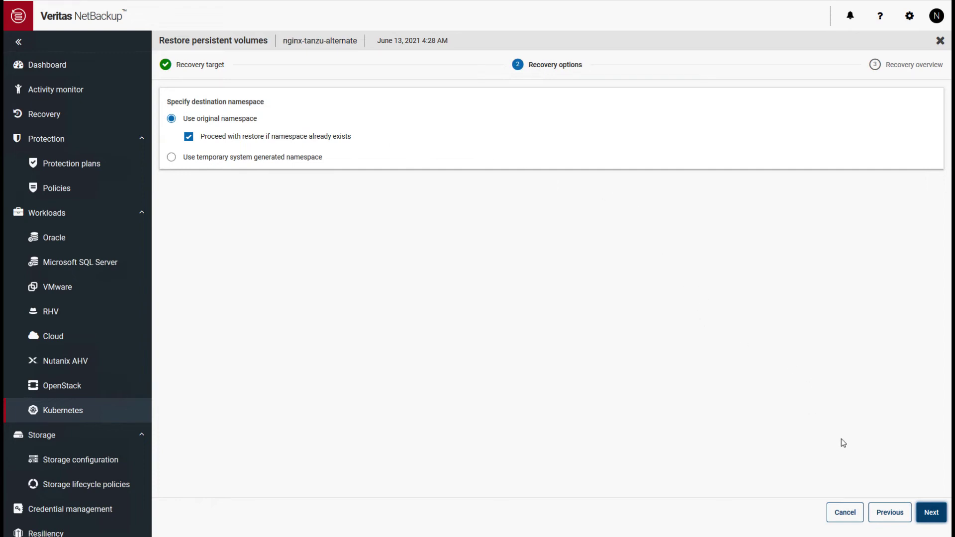
pyautogui.click(888, 517)
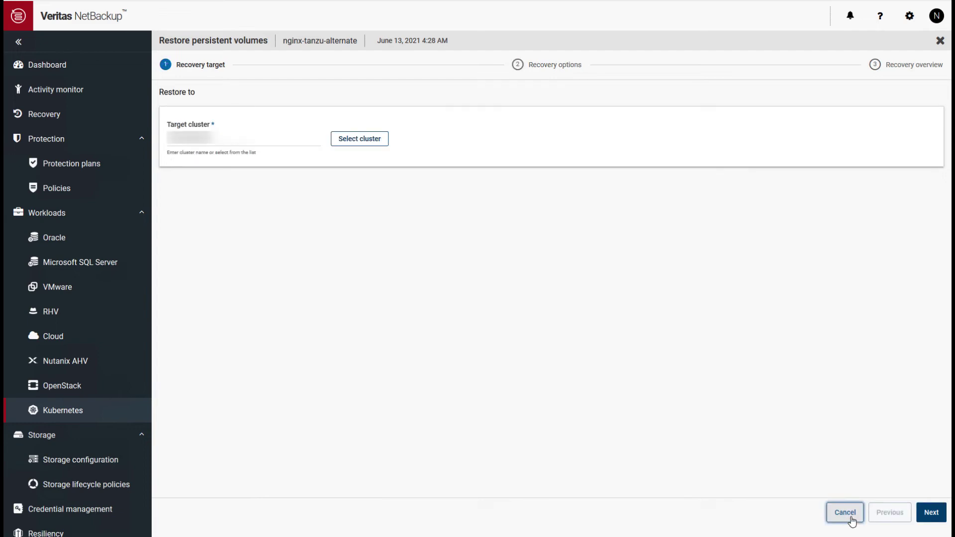
pyautogui.click(845, 513)
pyautogui.click(913, 177)
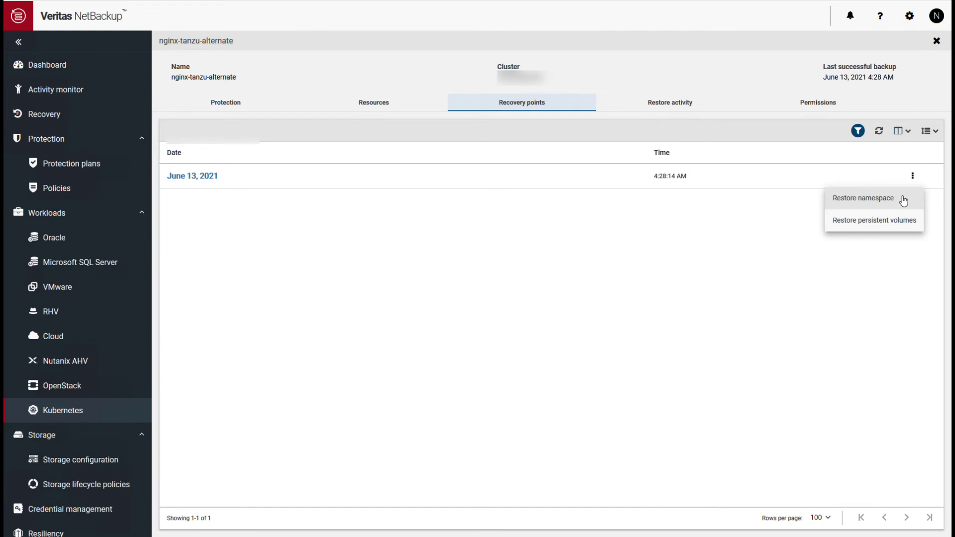
# Explore Restore namespace options: alternate versus original namespace, and selectable resource types.
pyautogui.click(866, 198)
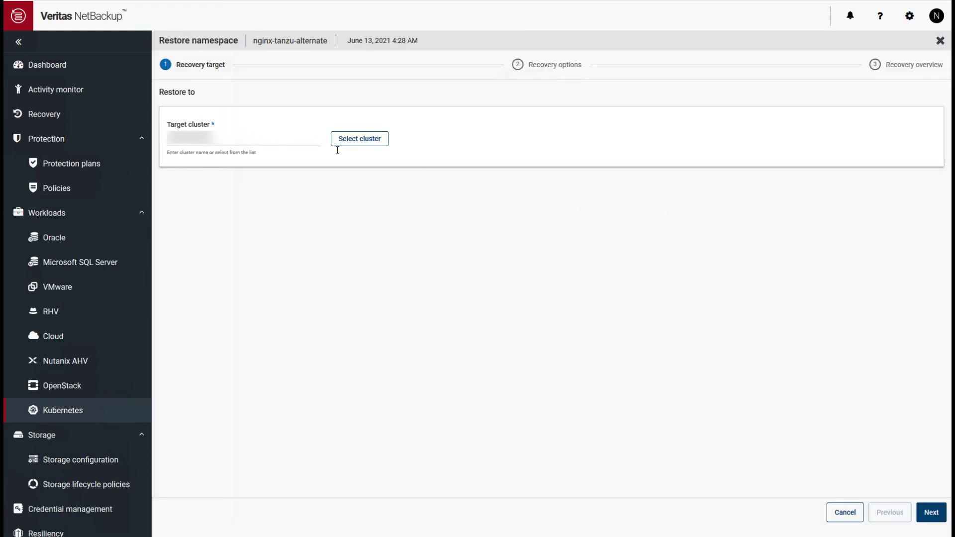
pyautogui.click(932, 513)
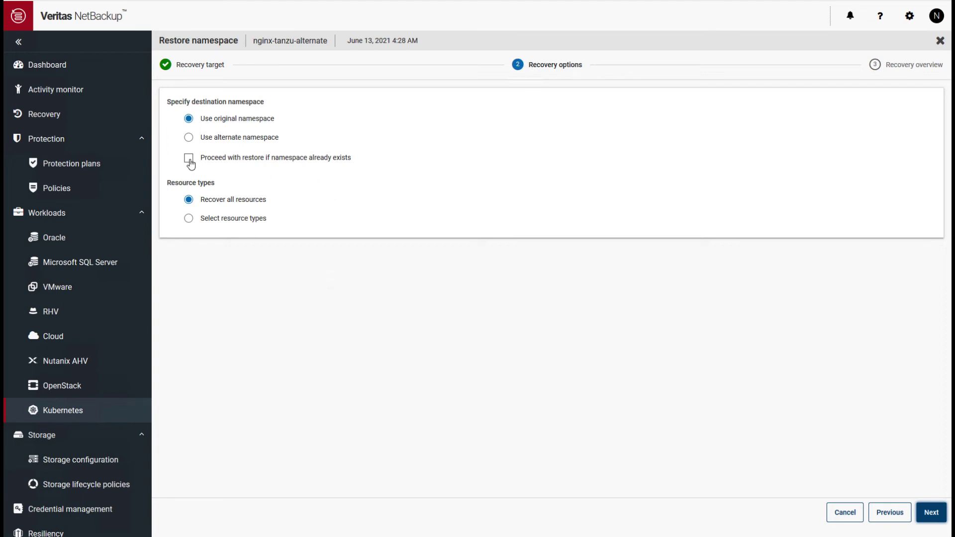
pyautogui.click(189, 137)
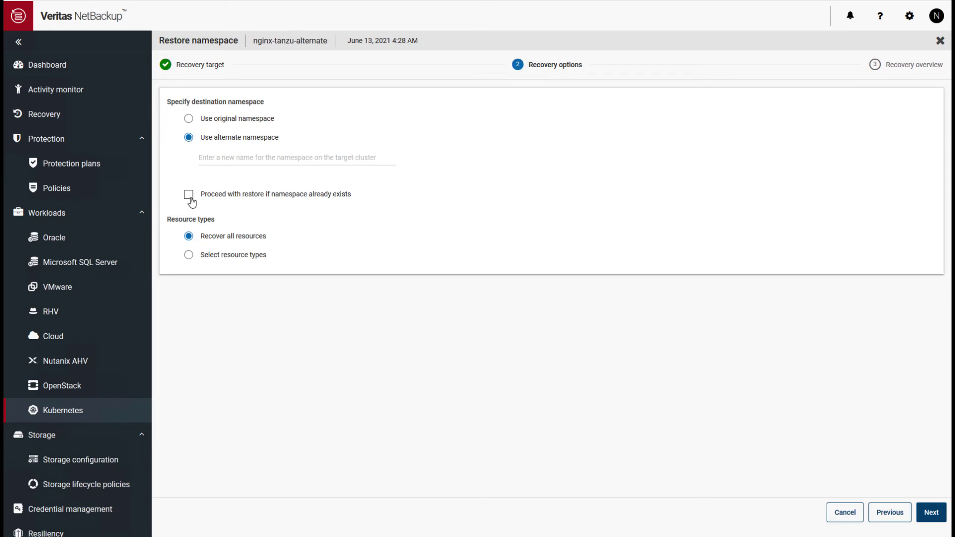
pyautogui.click(189, 119)
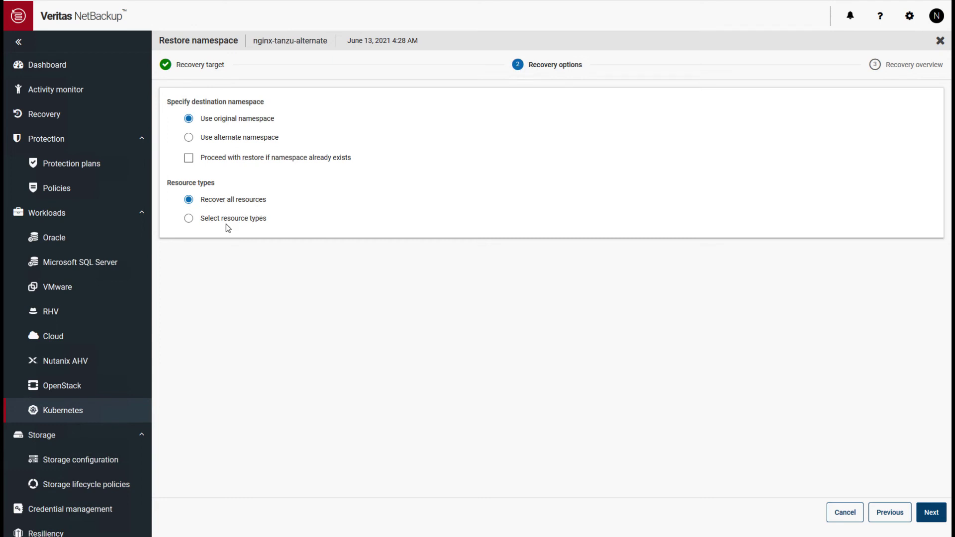
pyautogui.click(188, 220)
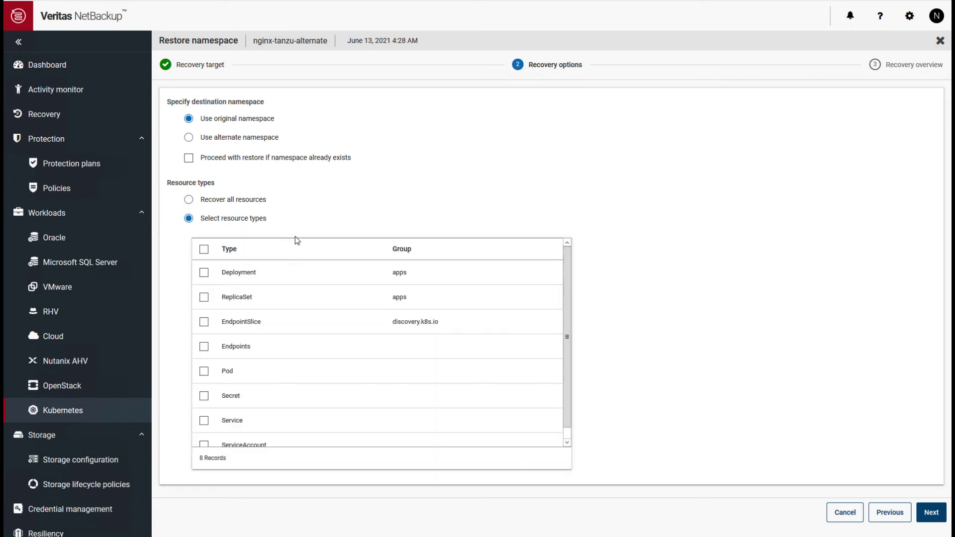
pyautogui.moveTo(567, 277); pyautogui.dragTo(577, 383)
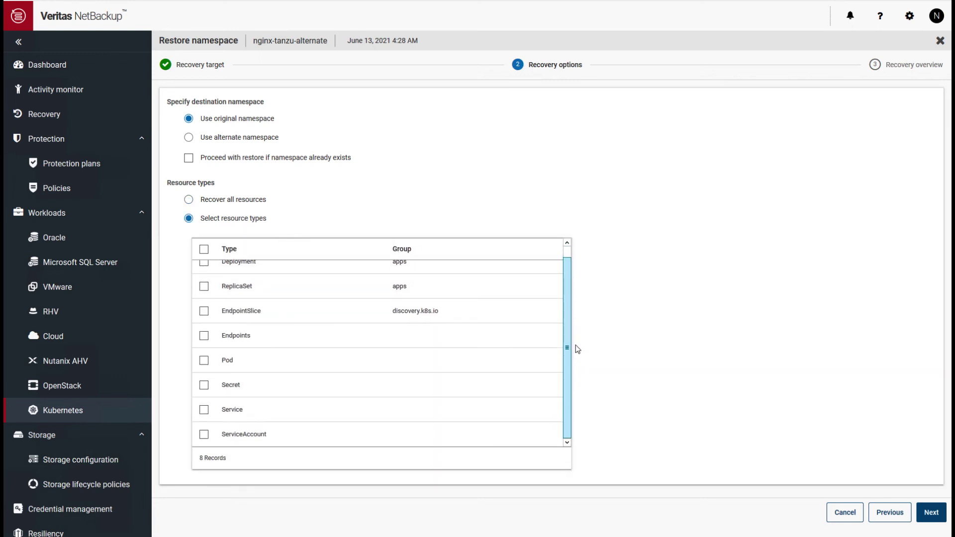
pyautogui.moveTo(570, 271); pyautogui.dragTo(569, 257)
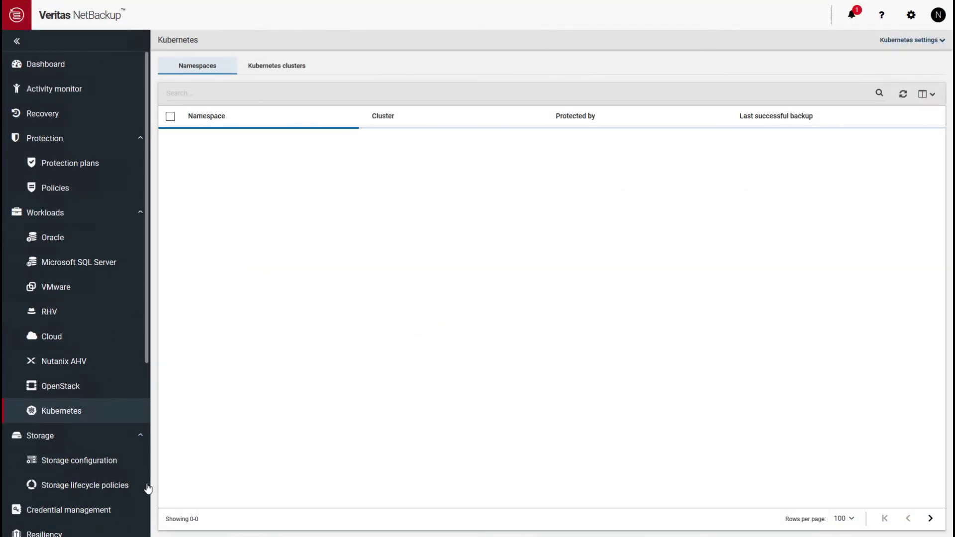
pyautogui.click(943, 44)
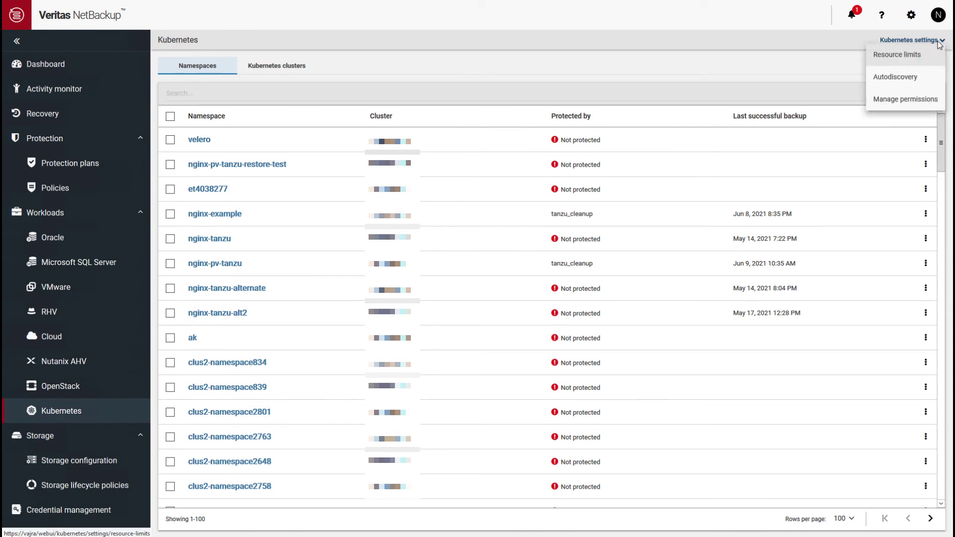
pyautogui.click(894, 59)
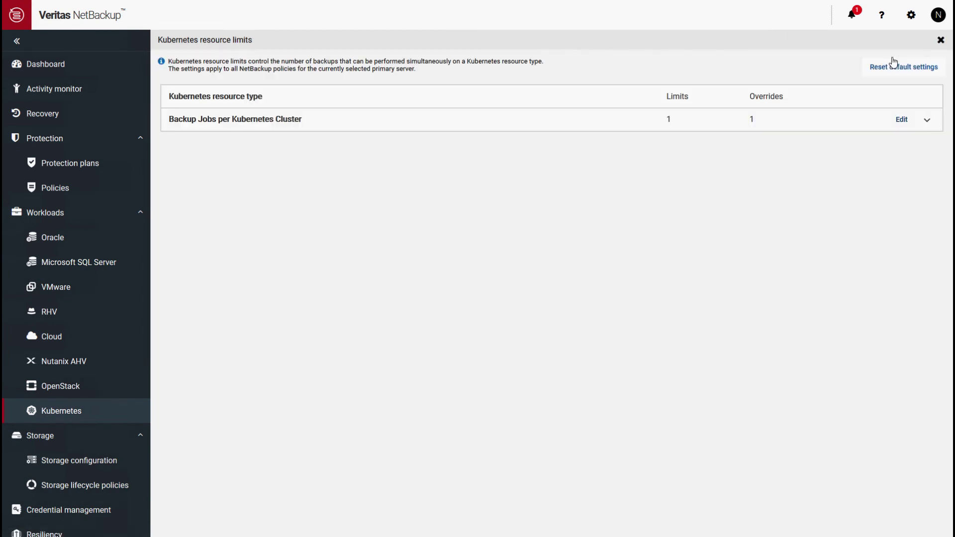
pyautogui.click(927, 122)
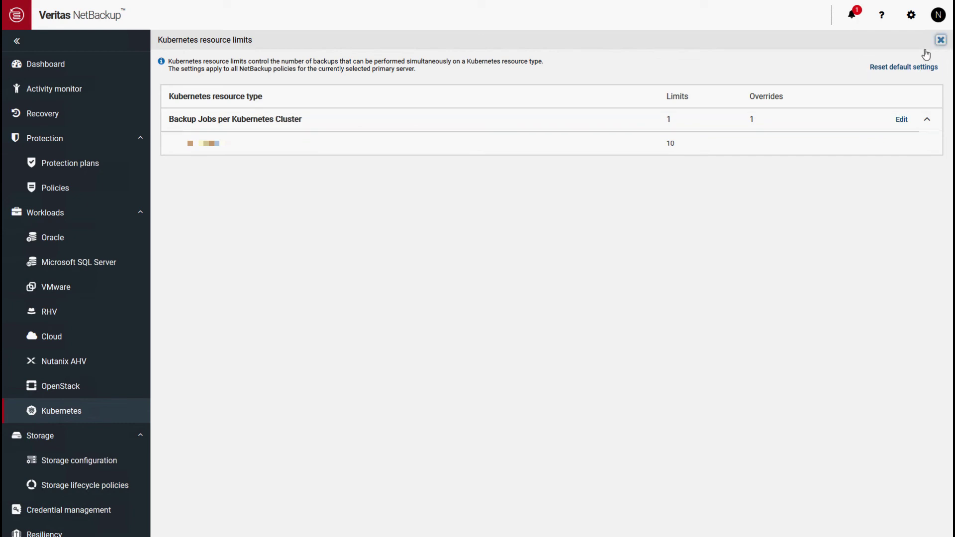
pyautogui.click(940, 41)
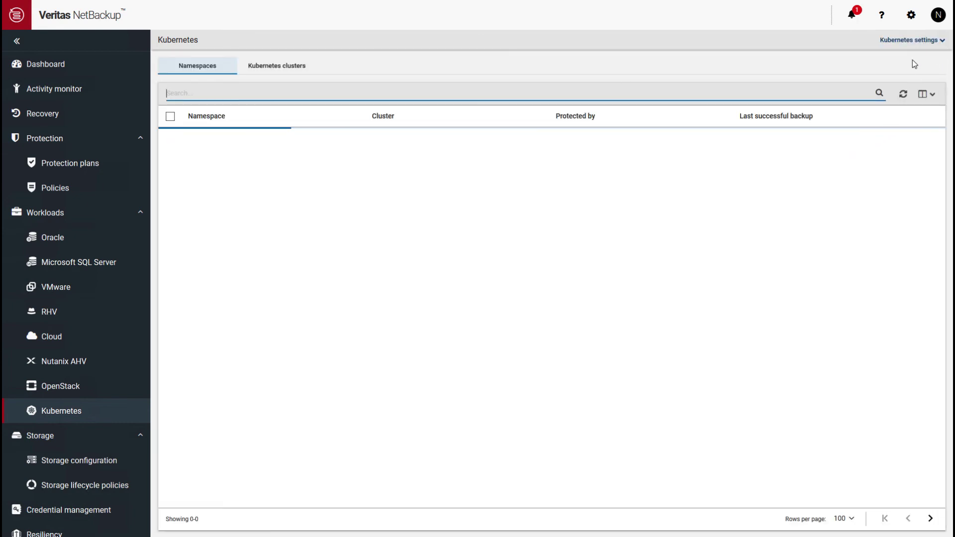
# Show the Kubernetes autodiscovery settings, with the discovery frequency set to every 1 hour.
pyautogui.click(914, 40)
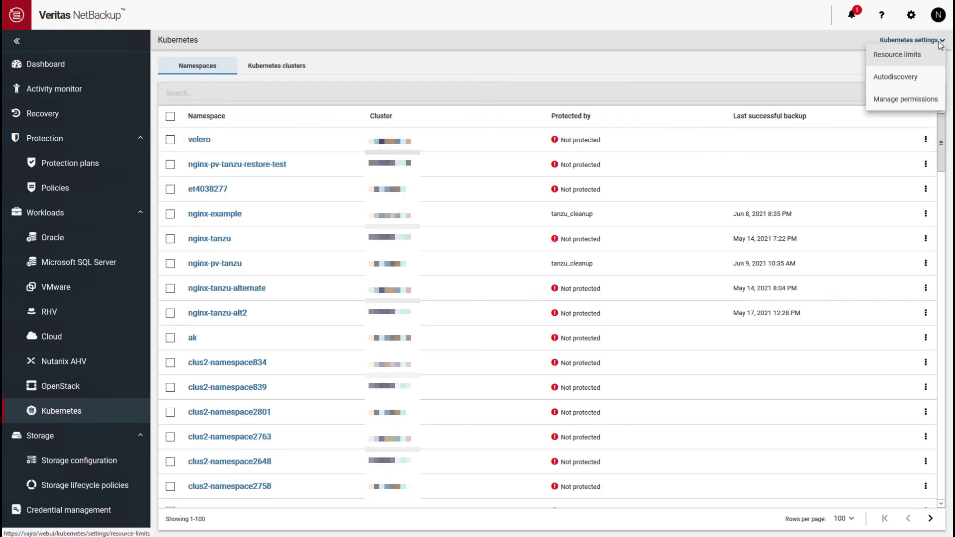
pyautogui.click(910, 82)
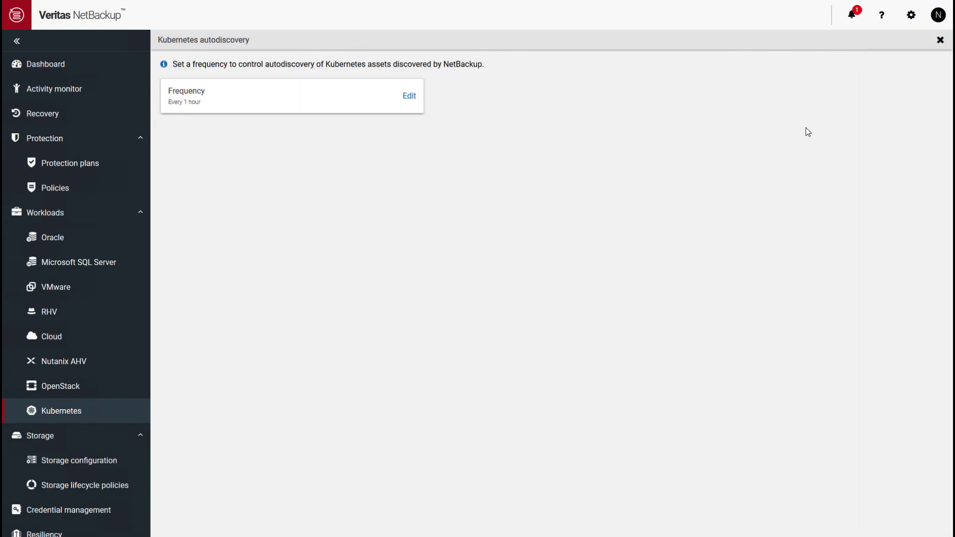